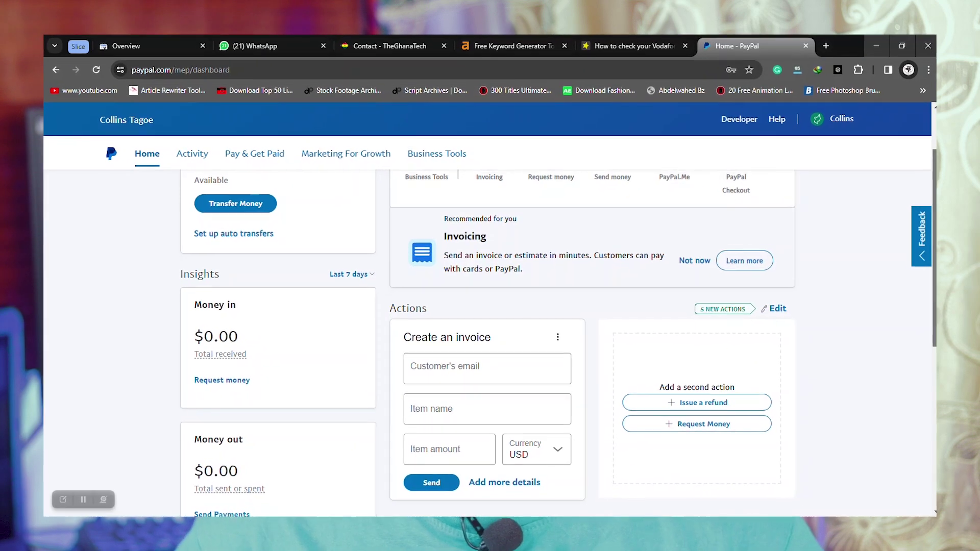
Scroll the PayPal business dashboard to review the balance and quick links
{"action": "scroll", "coordinate": [487, 316], "scroll_direction": "up", "scroll_amount": 2}
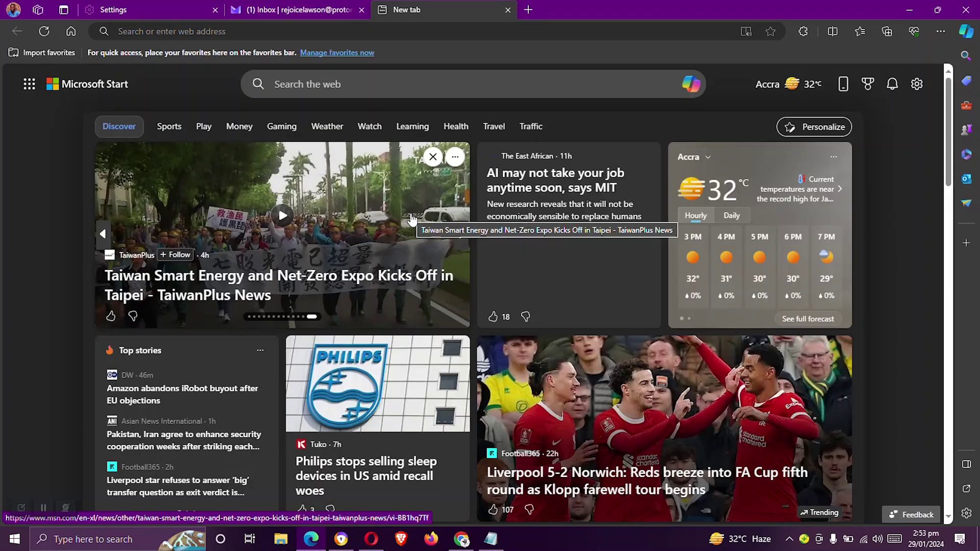
{"action": "left_click", "coordinate": [306, 32]}
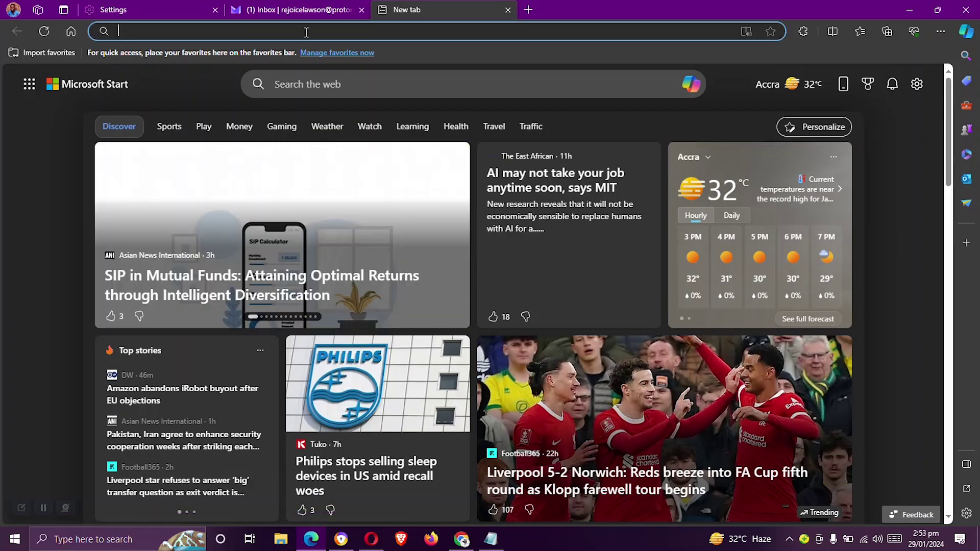
{"action": "type", "text": "ww"}
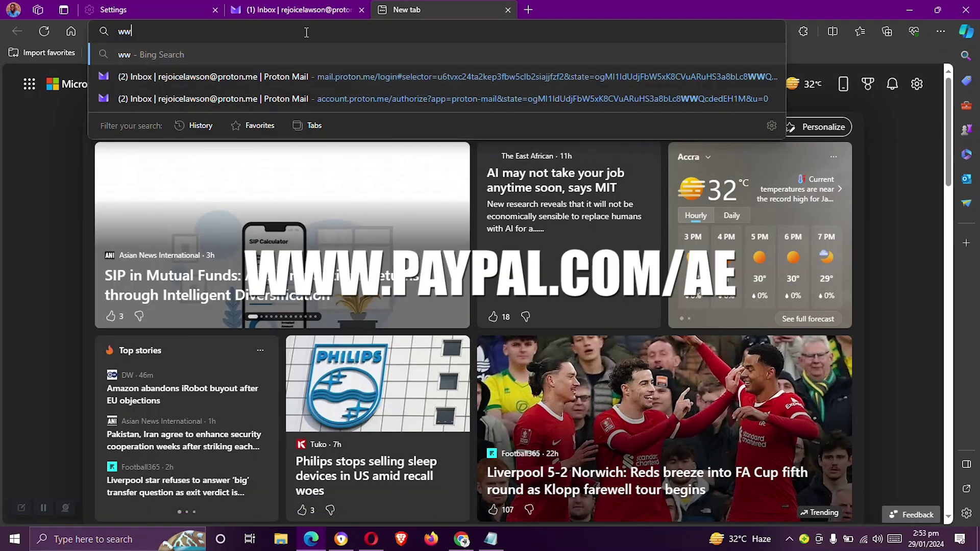
{"action": "type", "text": "w."}
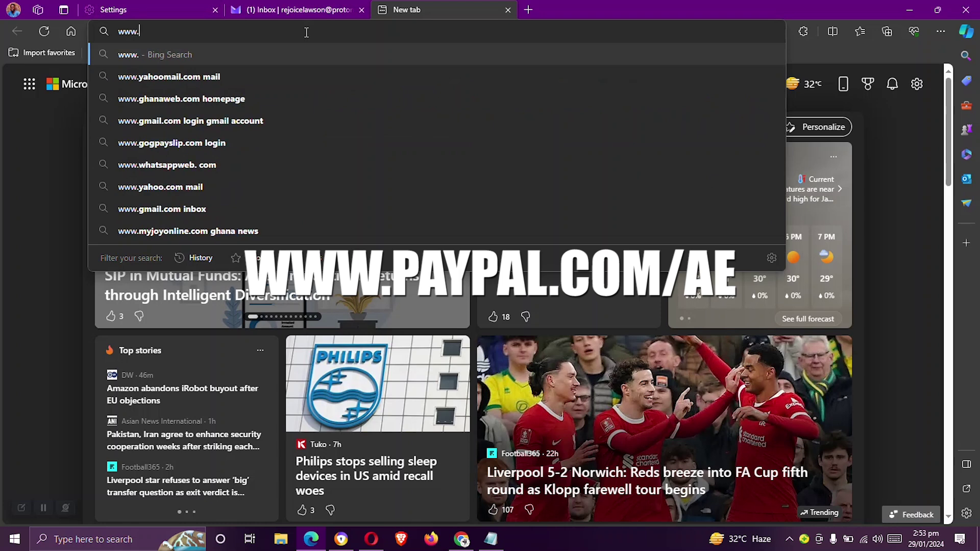
{"action": "type", "text": "paypal"}
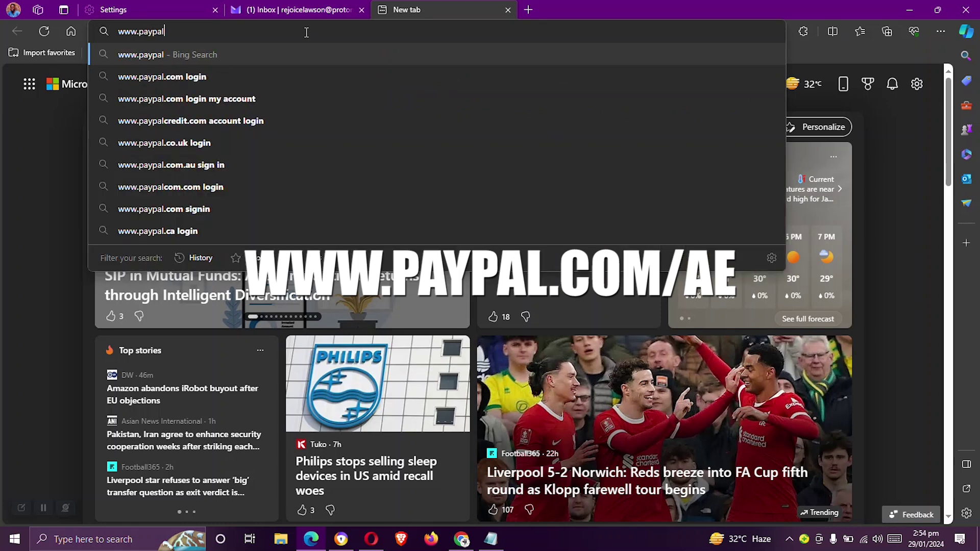
{"action": "type", "text": ".com/ae"}
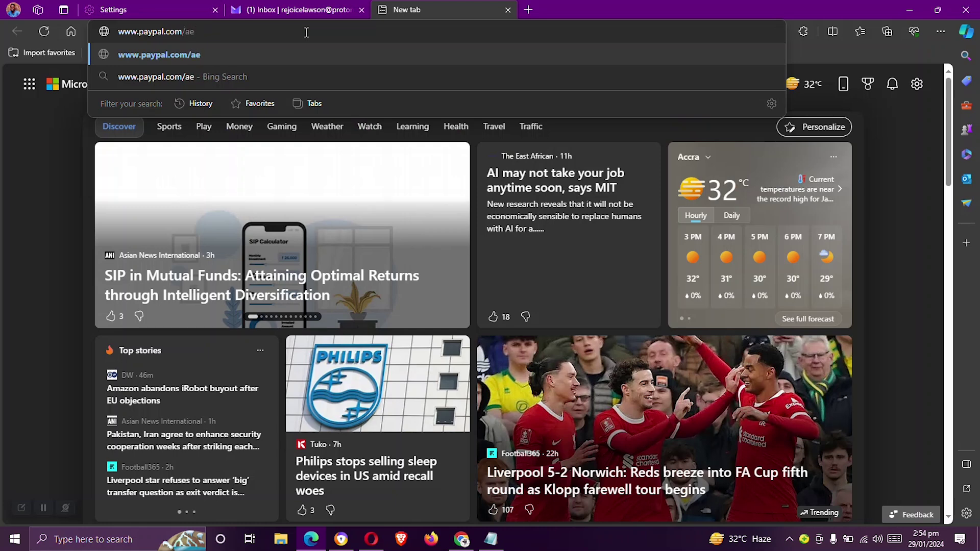
{"action": "key", "text": "Return"}
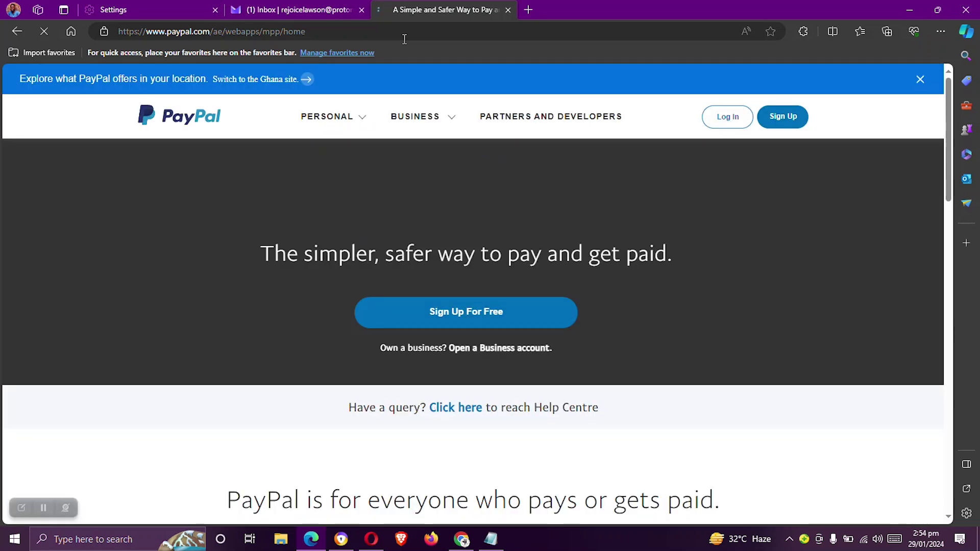
Scroll down the PayPal UAE home page and choose 'Open a Business account'
{"action": "scroll", "coordinate": [599, 173], "scroll_direction": "down", "scroll_amount": 3}
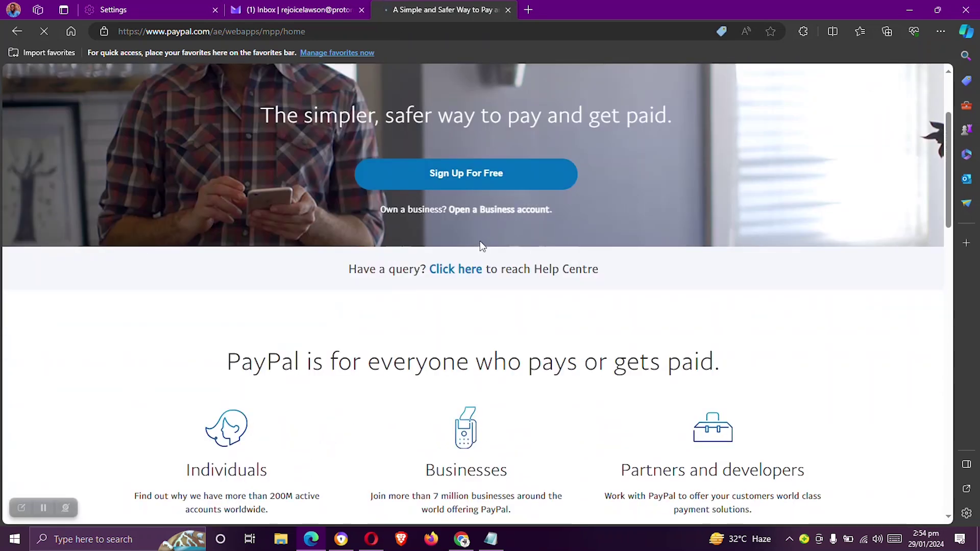
{"action": "left_click", "coordinate": [479, 214]}
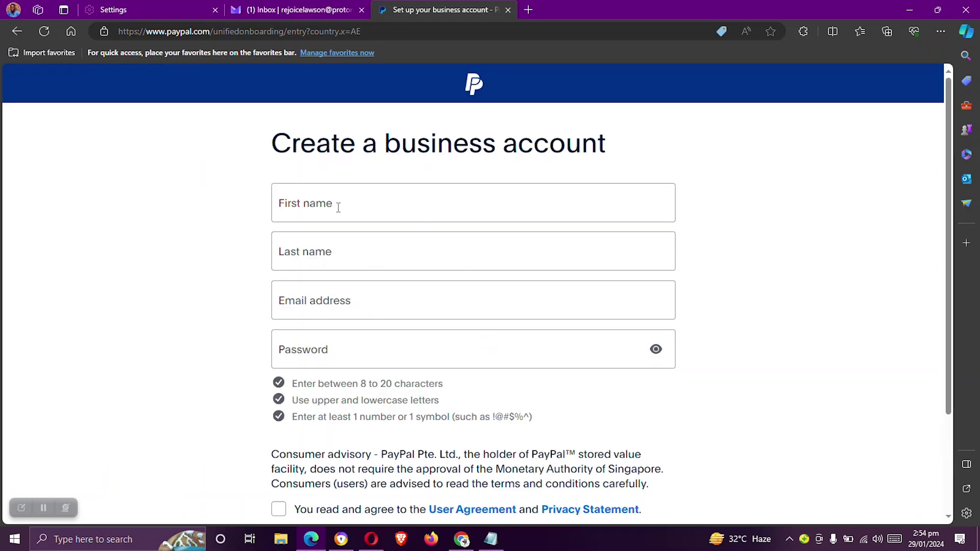
Enter the account holder's first and last name and pick the saved e-mail address
{"action": "left_click", "coordinate": [364, 201]}
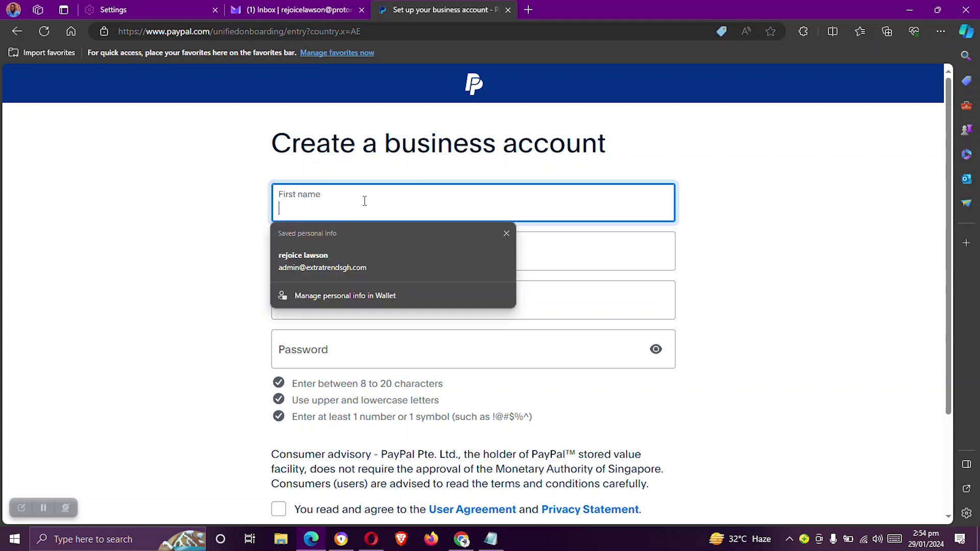
{"action": "left_click", "coordinate": [592, 256]}
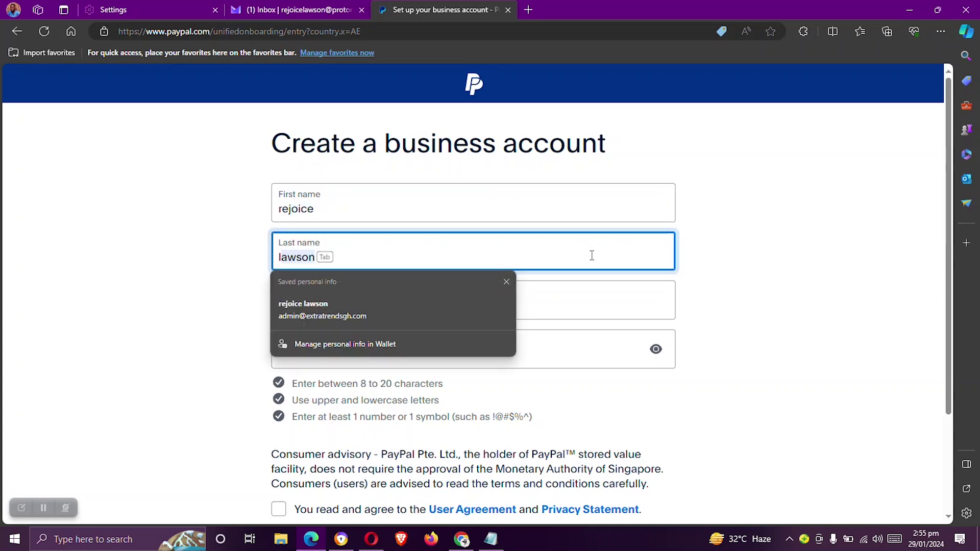
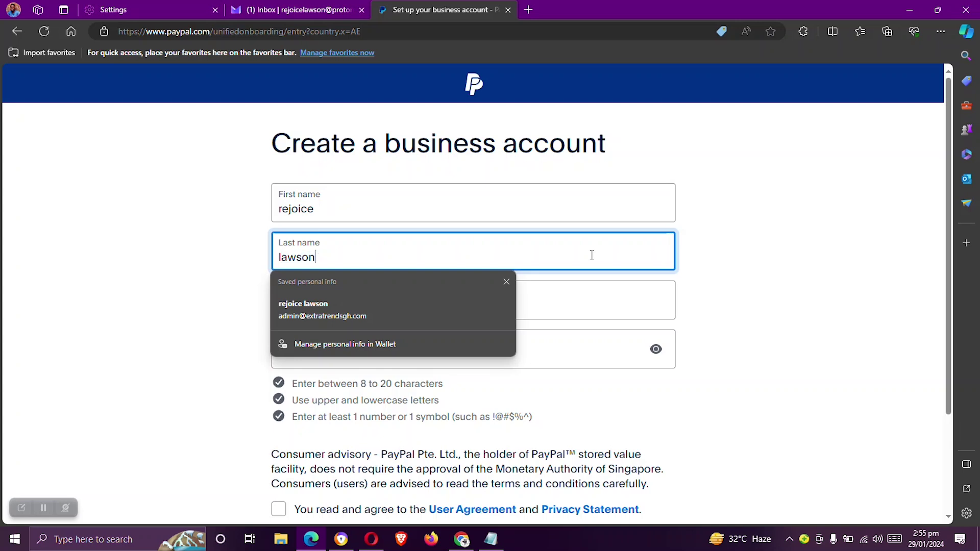
{"action": "left_click", "coordinate": [570, 306]}
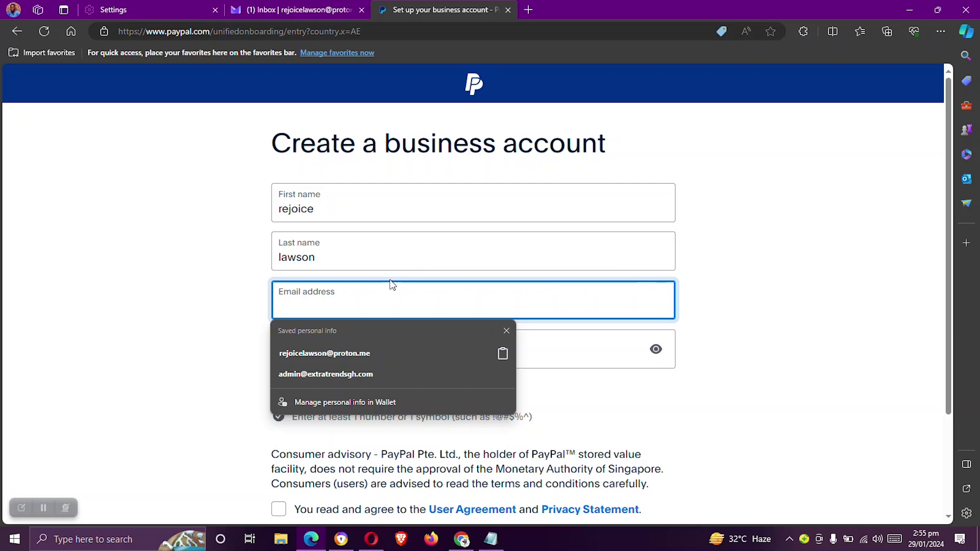
{"action": "left_click", "coordinate": [335, 353]}
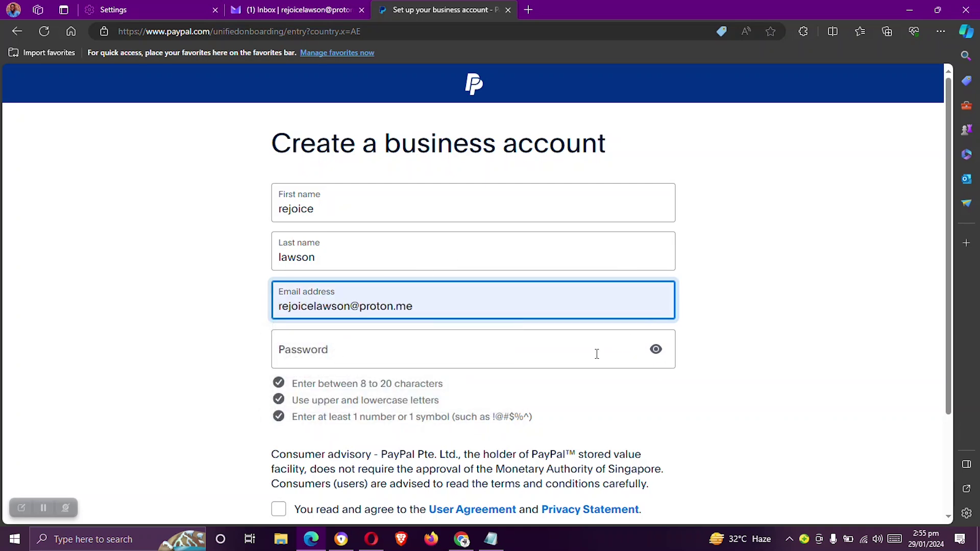
Enter and verify a password, accept the user agreement, and create the account
{"action": "left_click", "coordinate": [517, 352]}
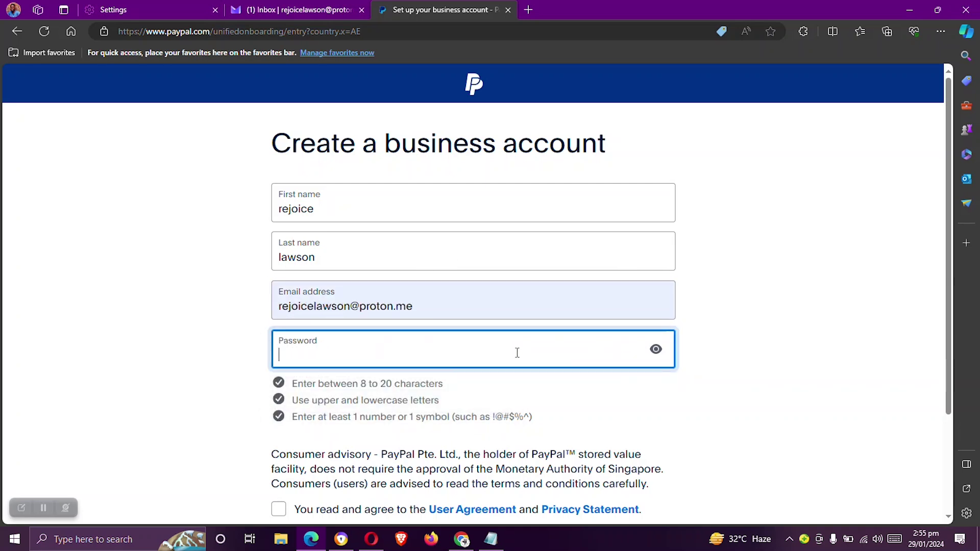
{"action": "type", "text": "•"}
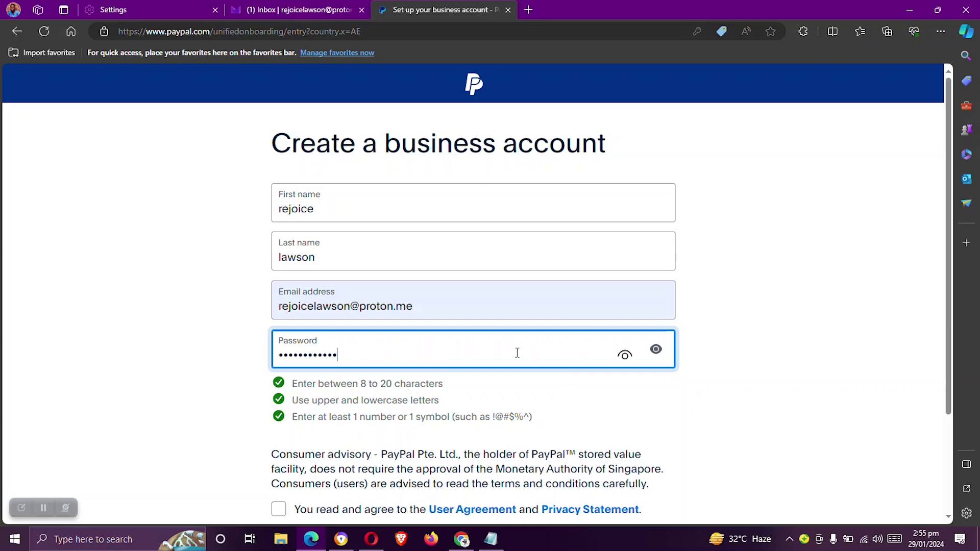
{"action": "scroll", "coordinate": [519, 348], "scroll_direction": "down", "scroll_amount": 3}
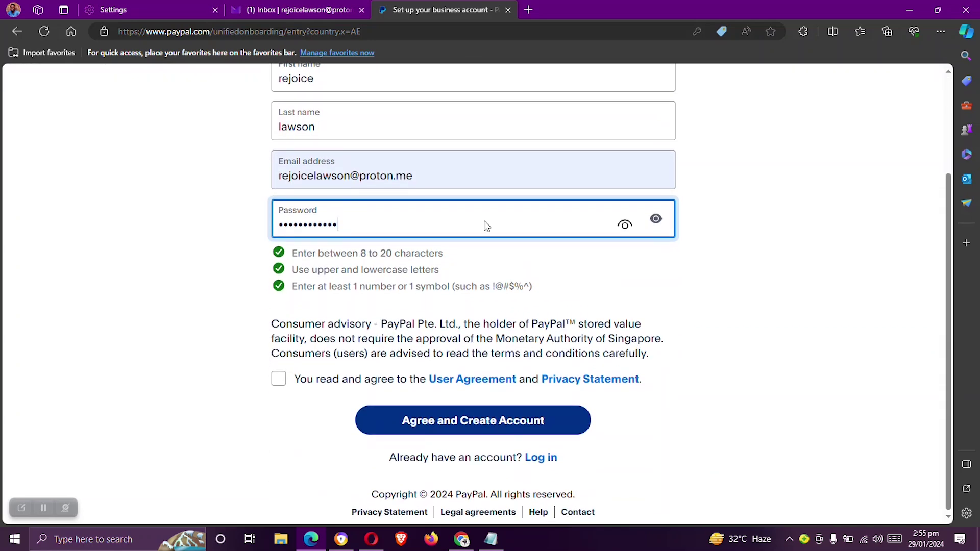
{"action": "left_click", "coordinate": [624, 227]}
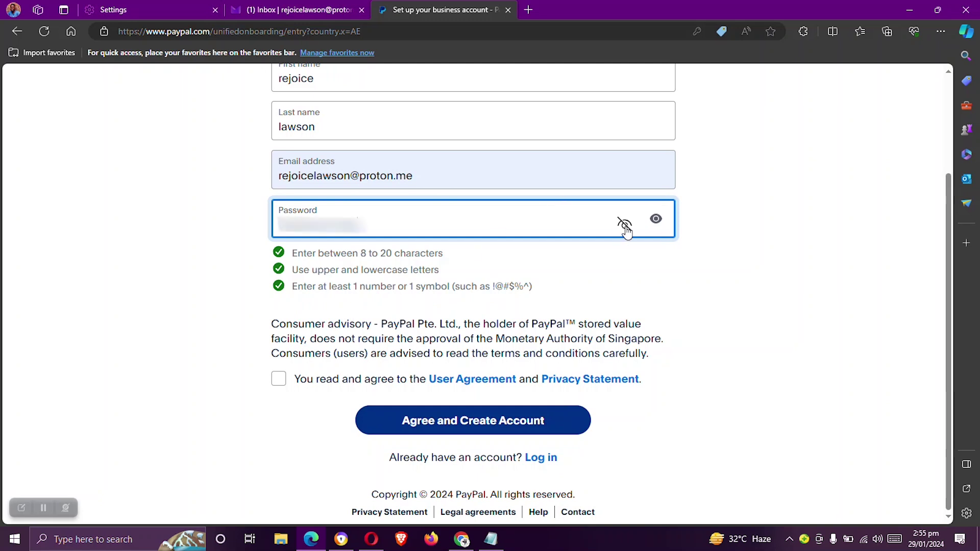
{"action": "left_click", "coordinate": [625, 226]}
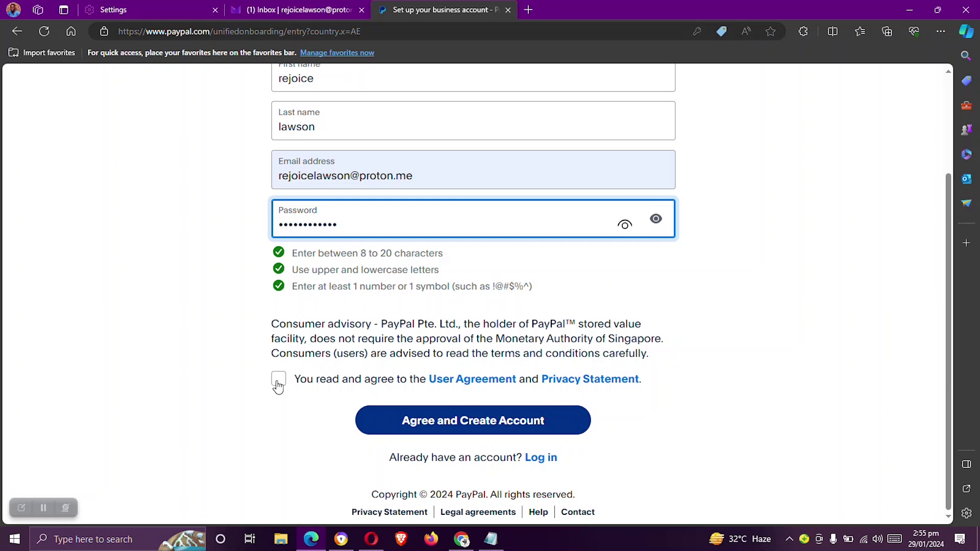
{"action": "left_click", "coordinate": [279, 382]}
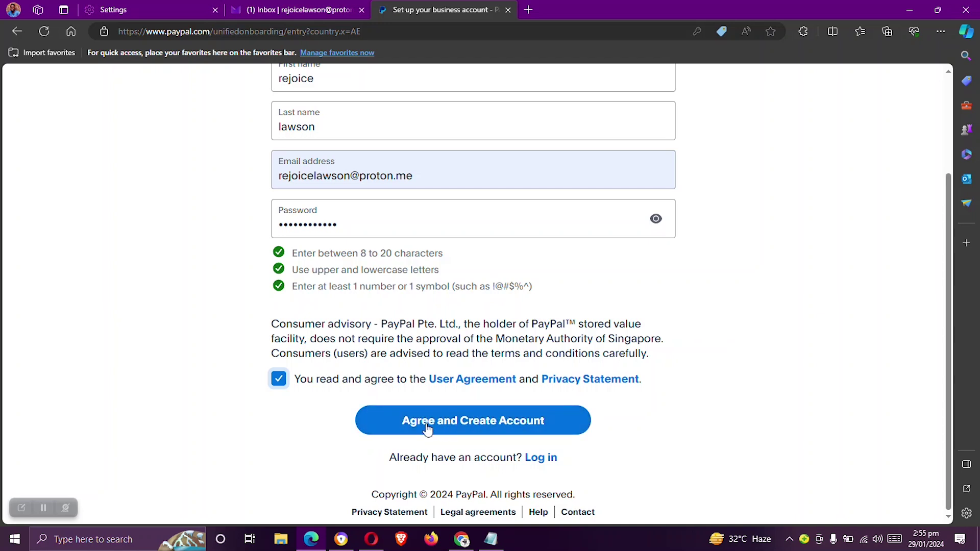
{"action": "left_click", "coordinate": [451, 424]}
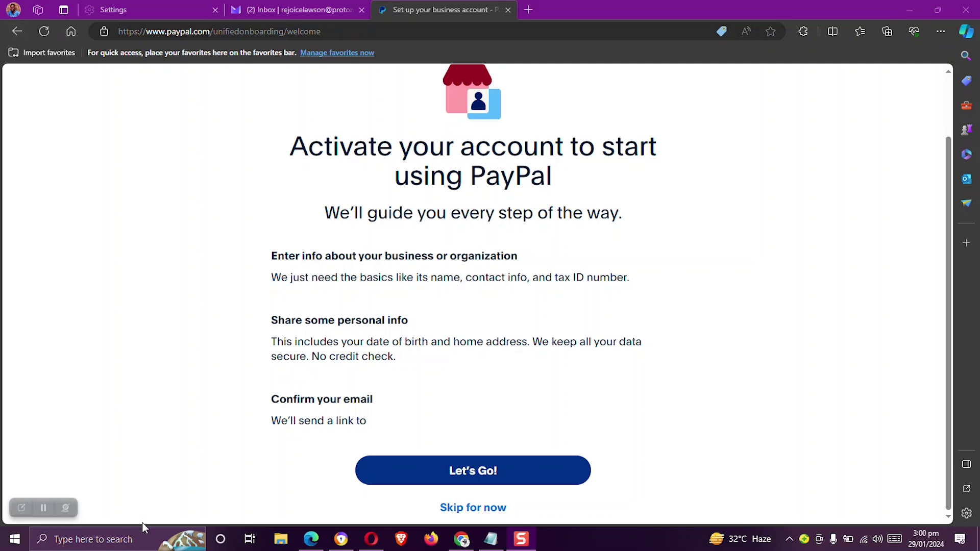
Start the guided account activation from the welcome page with Let's Go!
{"action": "scroll", "coordinate": [267, 306], "scroll_direction": "down", "scroll_amount": 3}
{"action": "scroll", "coordinate": [266, 306], "scroll_direction": "up", "scroll_amount": 4}
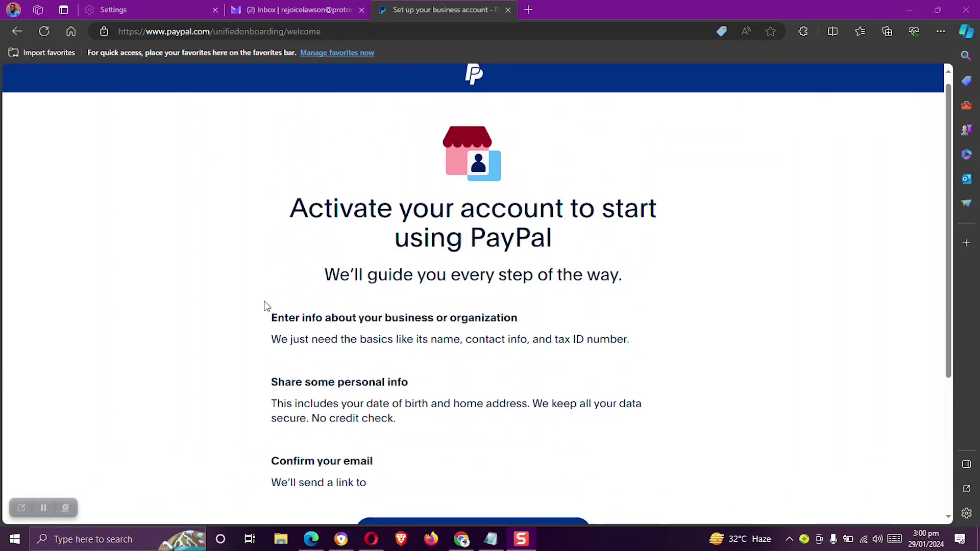
{"action": "scroll", "coordinate": [266, 306], "scroll_direction": "down", "scroll_amount": 4}
{"action": "scroll", "coordinate": [267, 306], "scroll_direction": "up", "scroll_amount": 1}
{"action": "scroll", "coordinate": [314, 367], "scroll_direction": "down", "scroll_amount": 1}
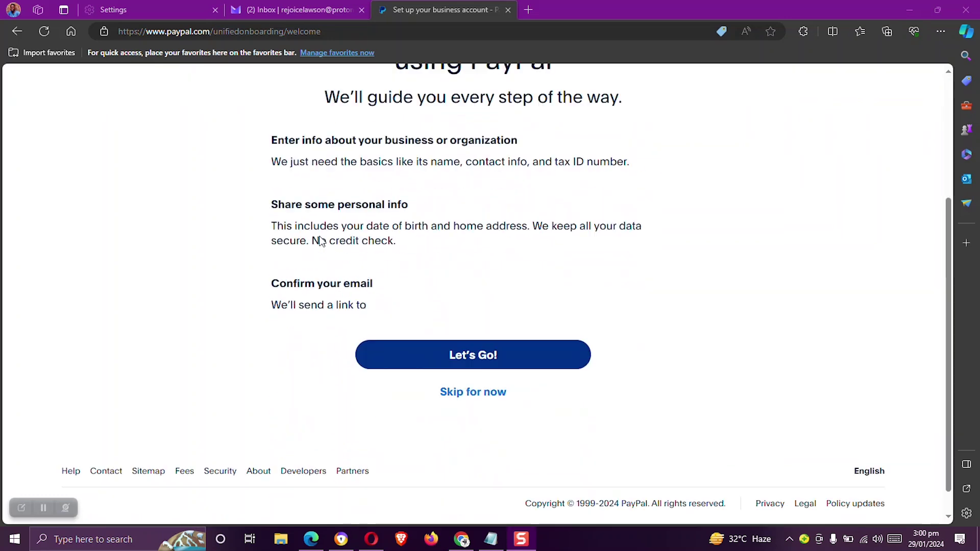
{"action": "scroll", "coordinate": [408, 393], "scroll_direction": "up", "scroll_amount": 1}
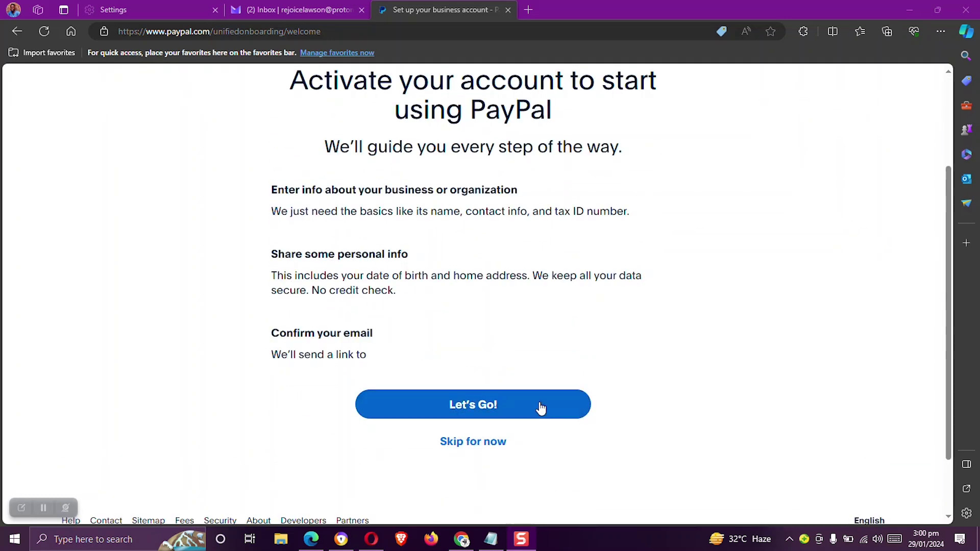
{"action": "left_click", "coordinate": [486, 403]}
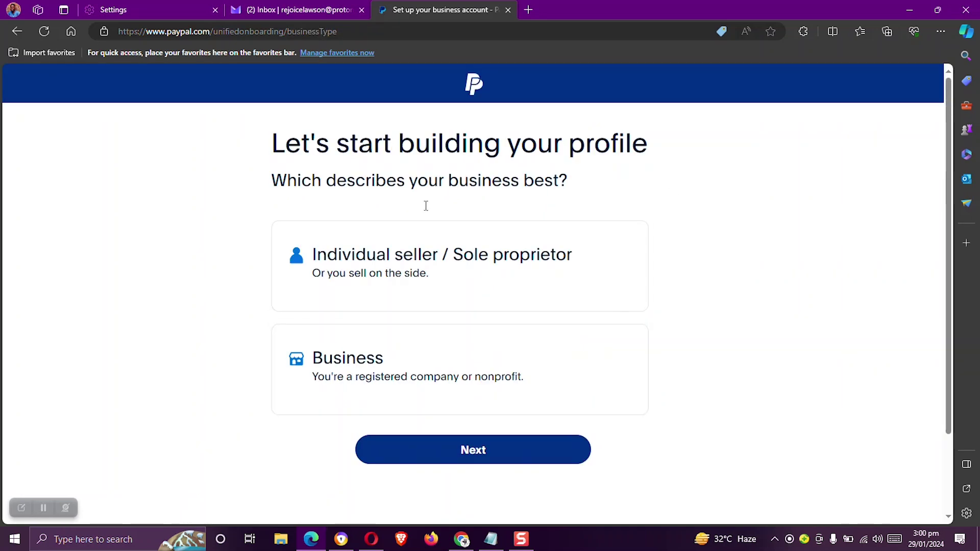
Choose Individual seller / Sole proprietor with business type Sole Proprietorship and continue
{"action": "left_click", "coordinate": [380, 268]}
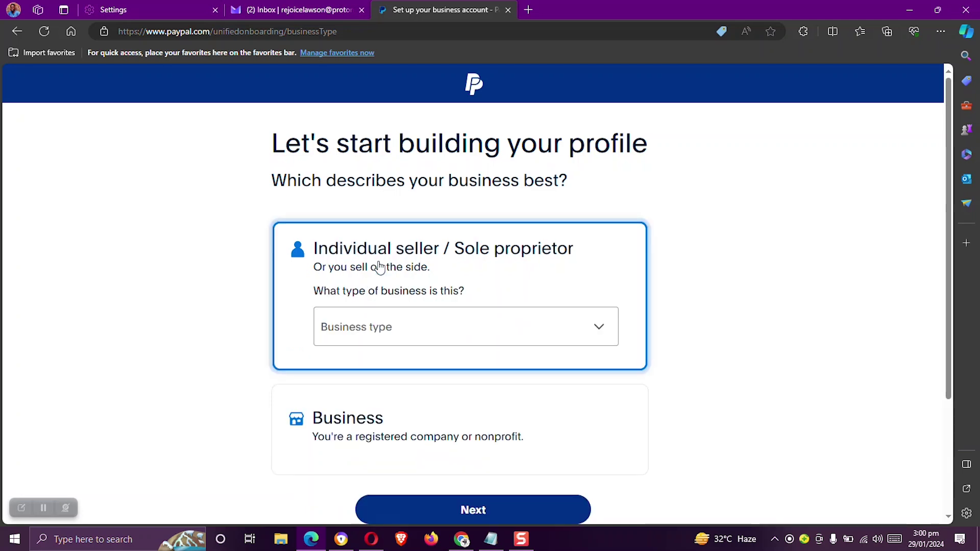
{"action": "scroll", "coordinate": [380, 267], "scroll_direction": "down", "scroll_amount": 1}
{"action": "left_click", "coordinate": [392, 265]}
{"action": "scroll", "coordinate": [392, 263], "scroll_direction": "down", "scroll_amount": 1}
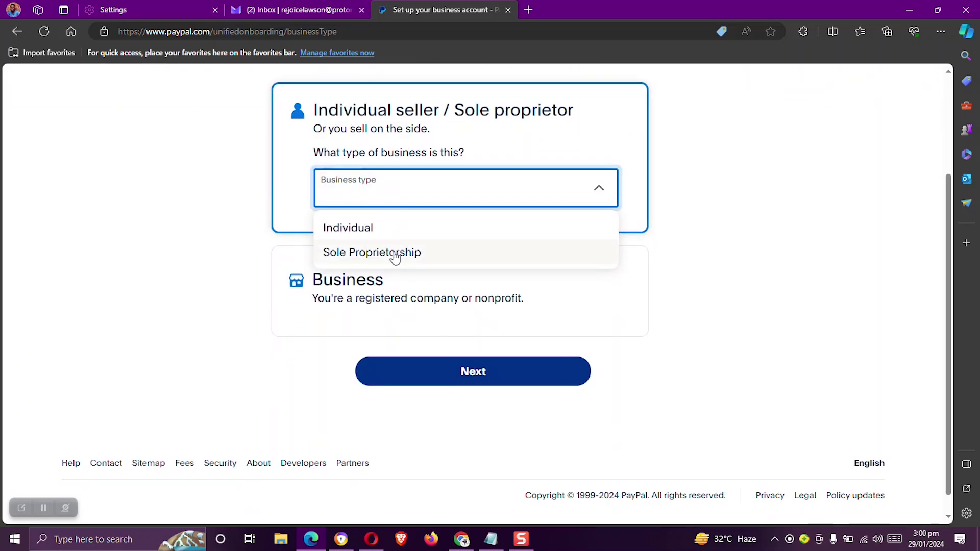
{"action": "left_click", "coordinate": [364, 254]}
{"action": "scroll", "coordinate": [442, 245], "scroll_direction": "down", "scroll_amount": 1}
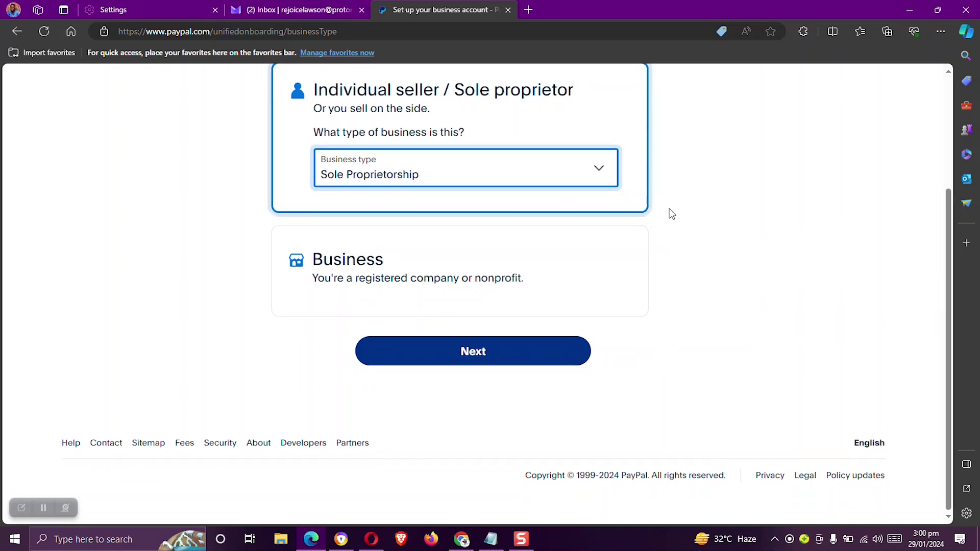
{"action": "left_click", "coordinate": [490, 359]}
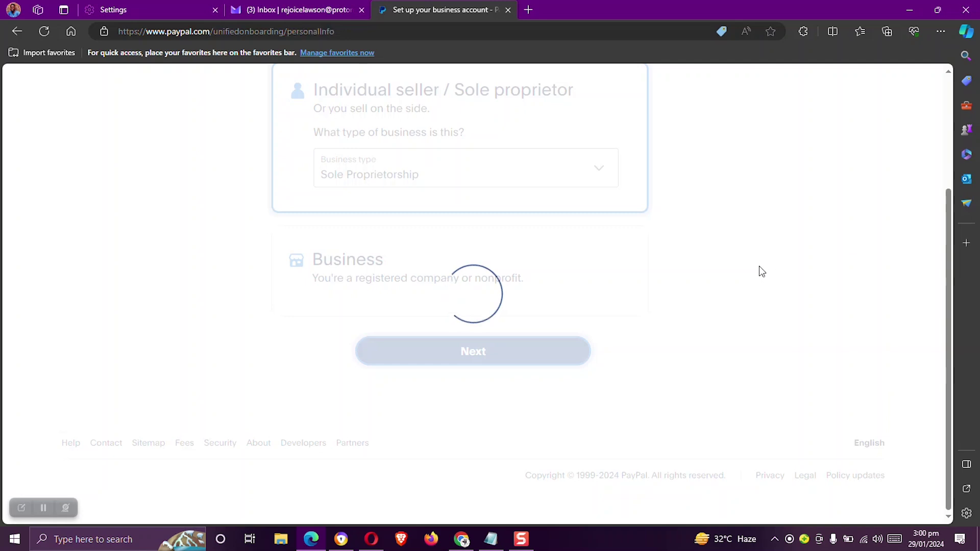
Enter the date of birth in the personal info form
{"action": "scroll", "coordinate": [761, 271], "scroll_direction": "down", "scroll_amount": 4}
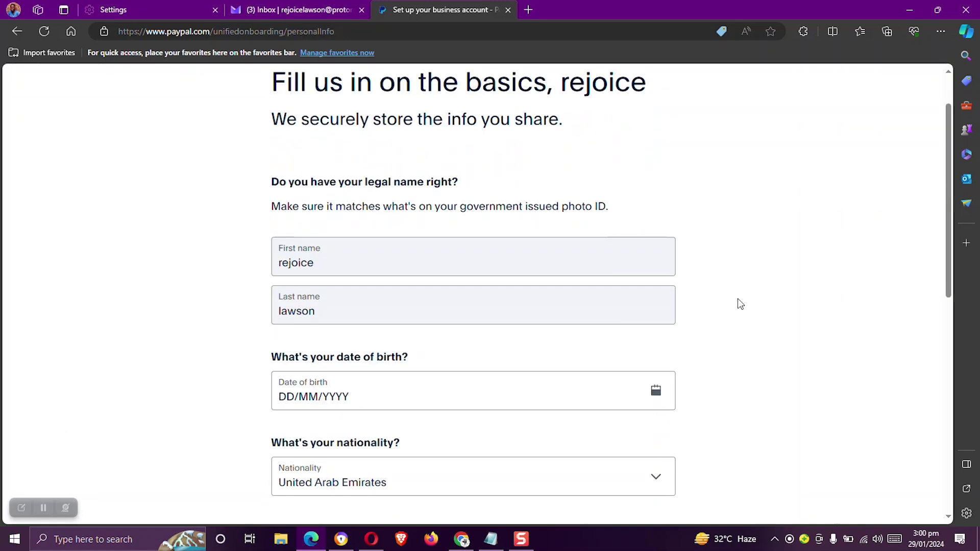
{"action": "left_click", "coordinate": [287, 247]}
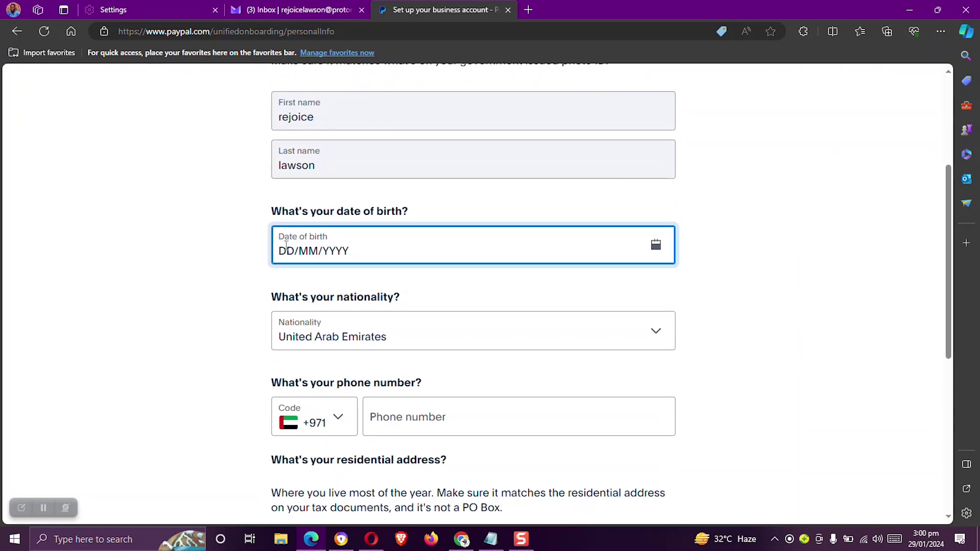
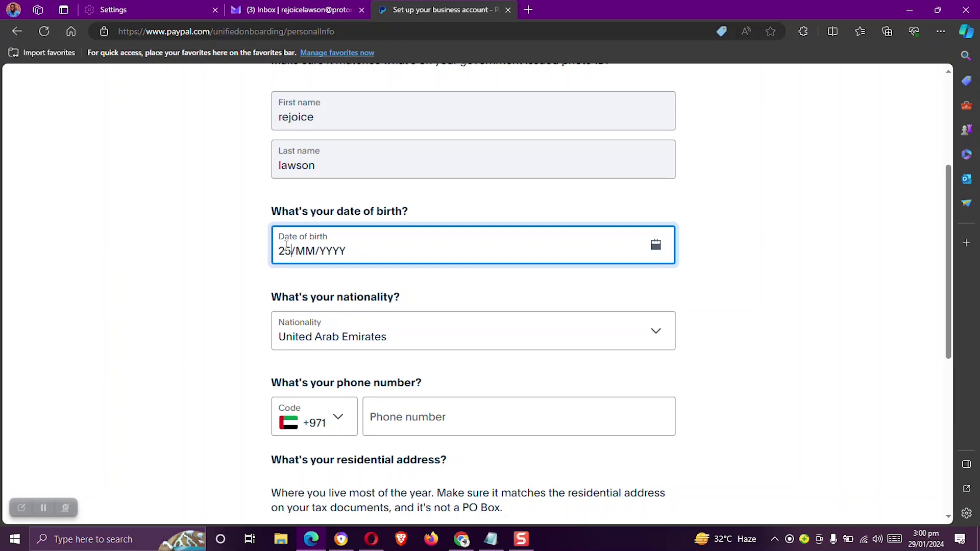
{"action": "scroll", "coordinate": [306, 244], "scroll_direction": "down", "scroll_amount": 3}
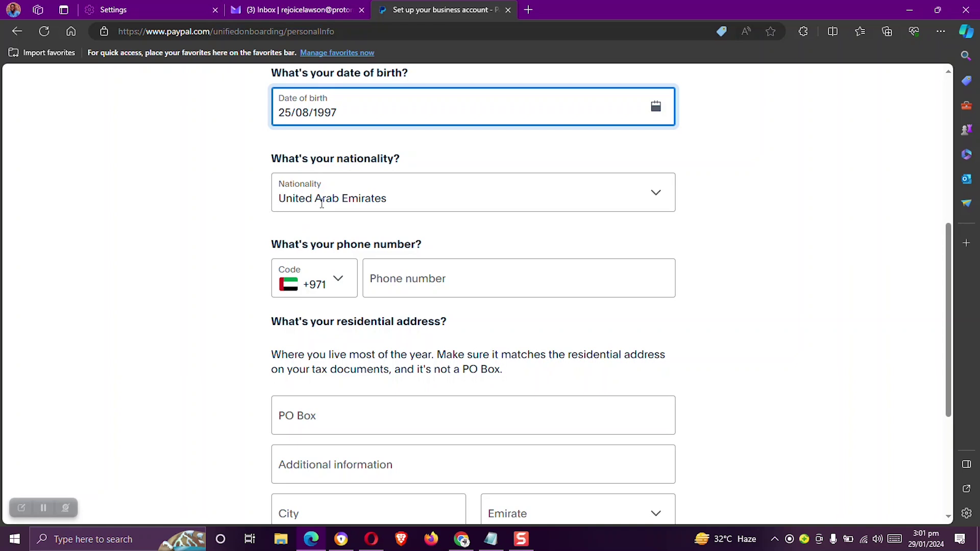
{"action": "scroll", "coordinate": [289, 207], "scroll_direction": "down", "scroll_amount": 2}
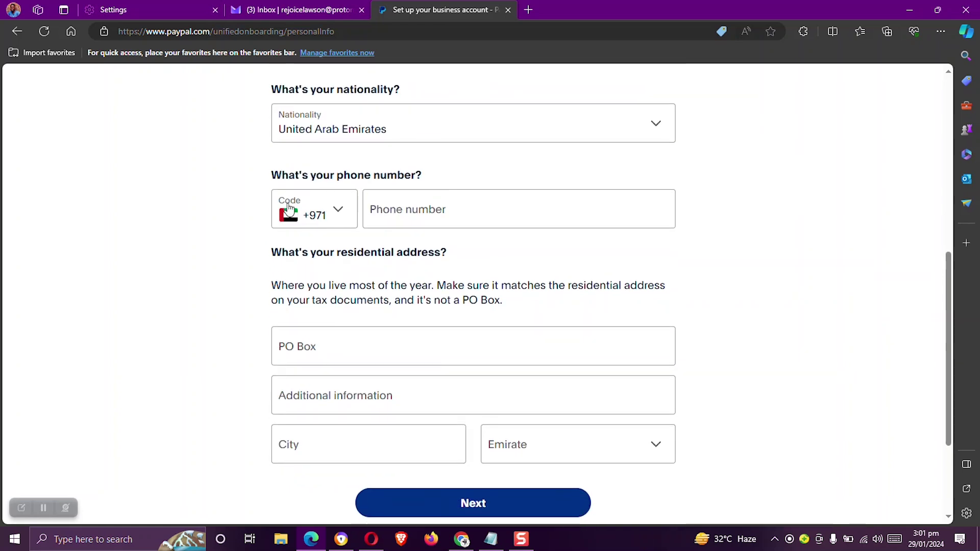
Autofill phone and address from saved details, choose Dubai as emirate, and continue
{"action": "left_click", "coordinate": [460, 217]}
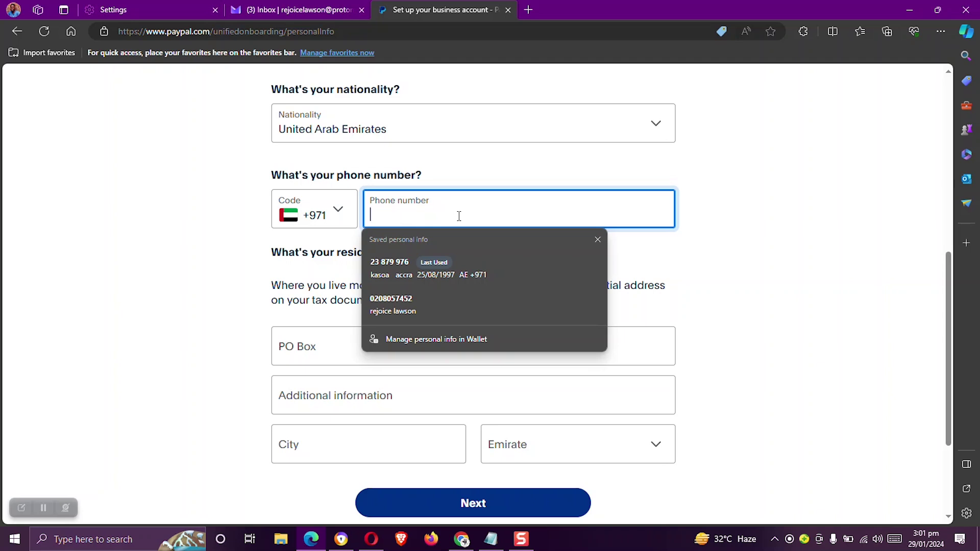
{"action": "left_click", "coordinate": [422, 265]}
{"action": "scroll", "coordinate": [574, 205], "scroll_direction": "down", "scroll_amount": 3}
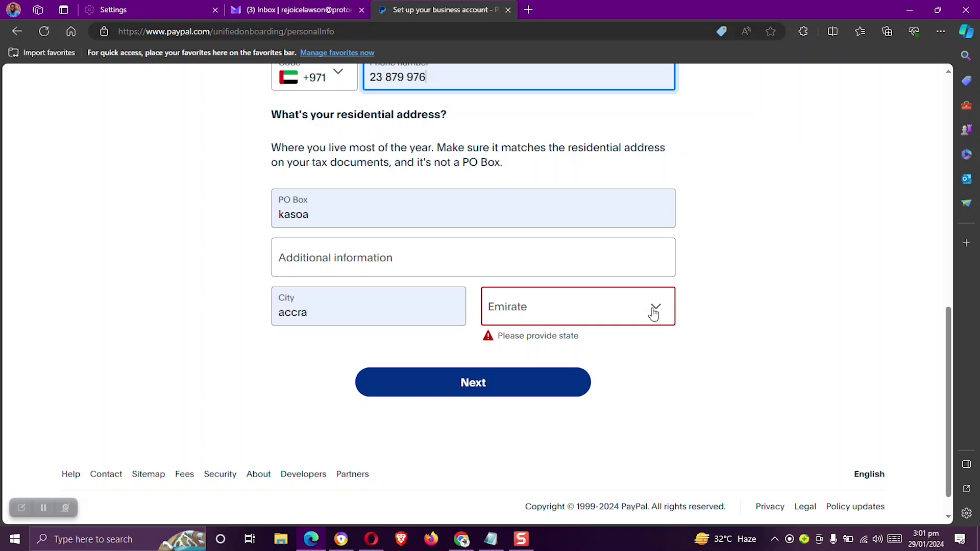
{"action": "left_click", "coordinate": [657, 312]}
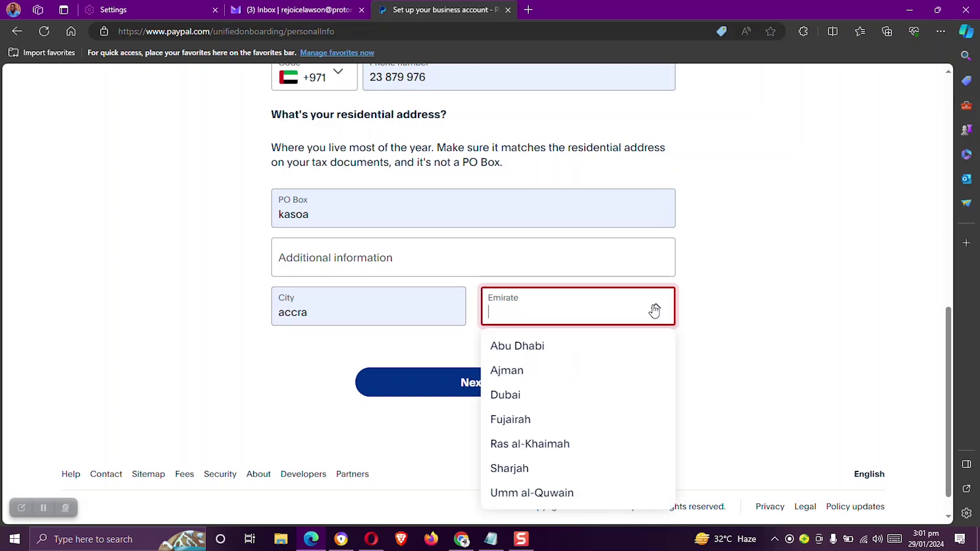
{"action": "left_click", "coordinate": [513, 395]}
{"action": "scroll", "coordinate": [690, 345], "scroll_direction": "up", "scroll_amount": 10}
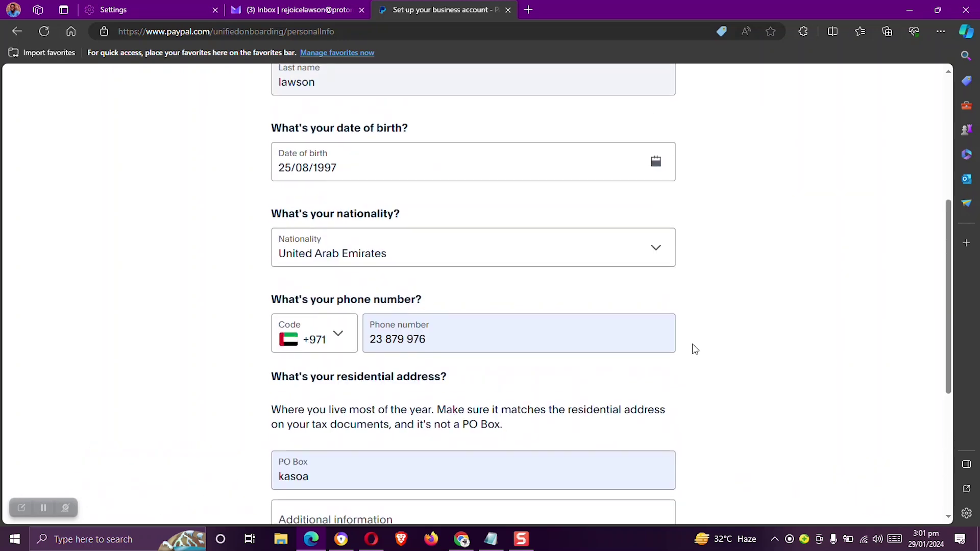
{"action": "scroll", "coordinate": [698, 289], "scroll_direction": "down", "scroll_amount": 3}
{"action": "scroll", "coordinate": [697, 290], "scroll_direction": "down", "scroll_amount": 6}
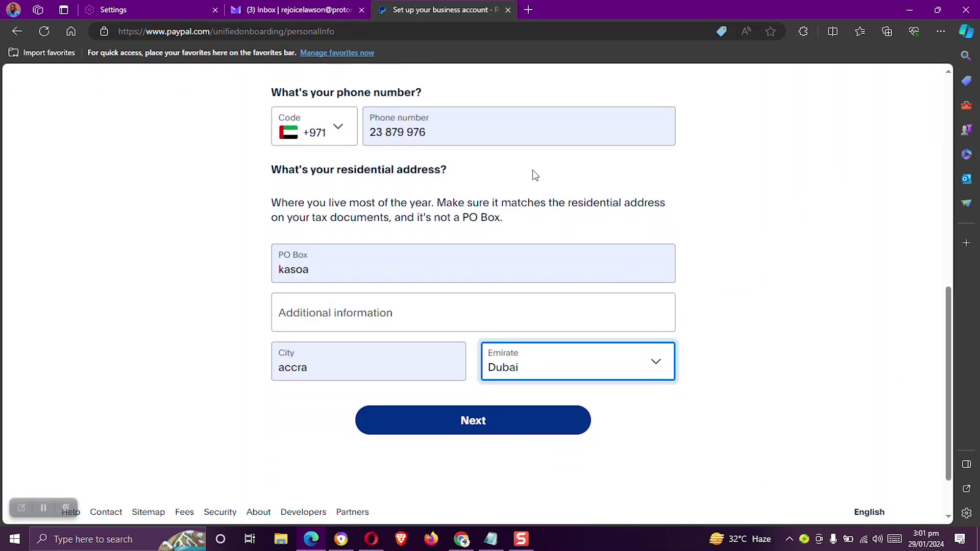
{"action": "left_click", "coordinate": [504, 425]}
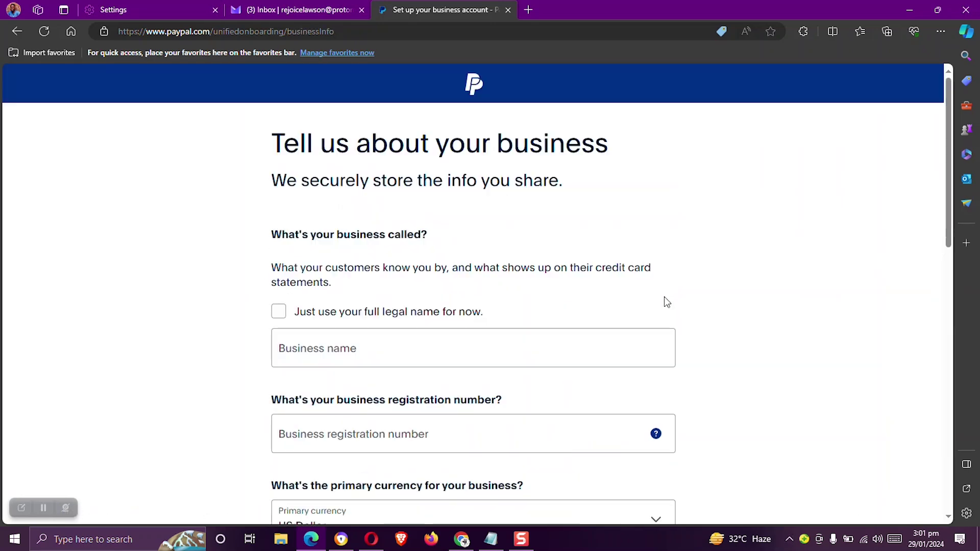
Use the full legal name as business name and enter the business registration number
{"action": "scroll", "coordinate": [667, 302], "scroll_direction": "down", "scroll_amount": 3}
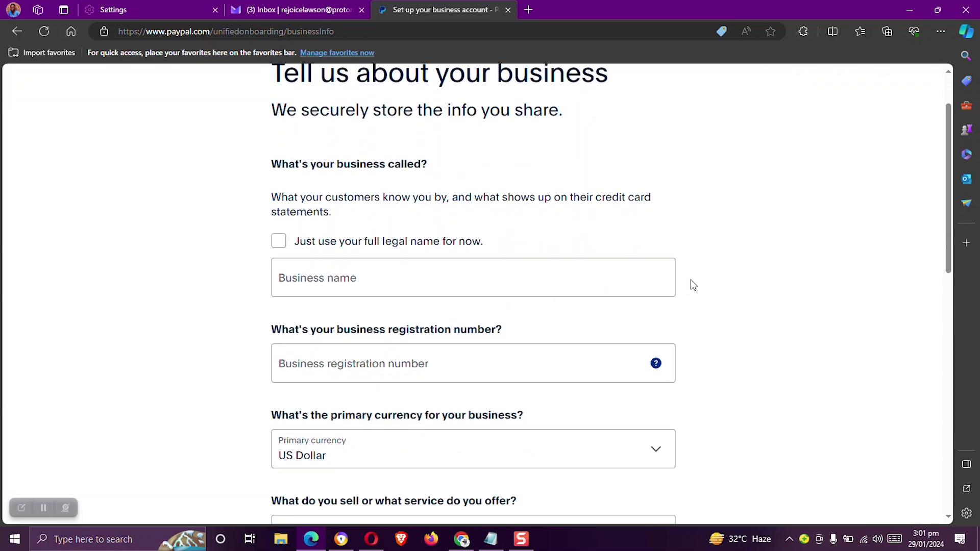
{"action": "scroll", "coordinate": [262, 255], "scroll_direction": "up", "scroll_amount": 3}
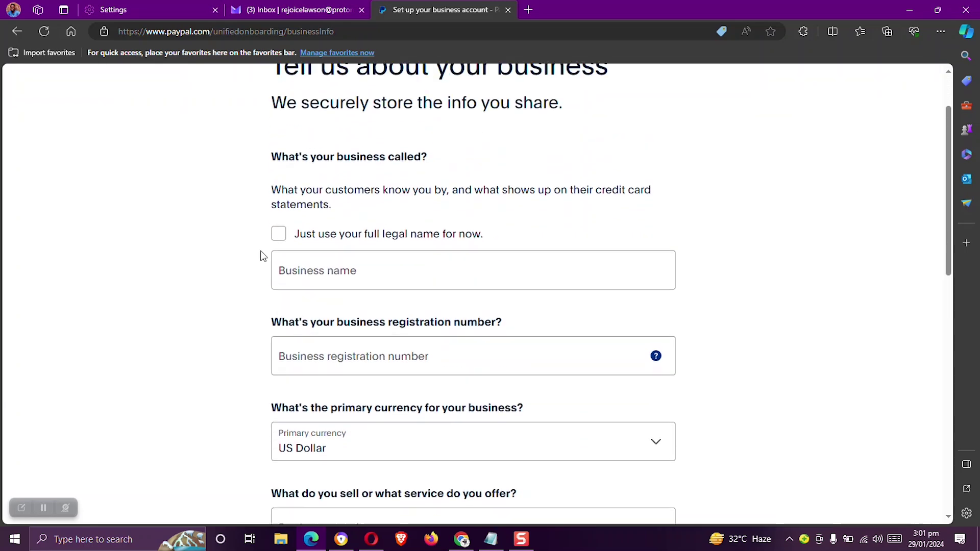
{"action": "scroll", "coordinate": [401, 329], "scroll_direction": "down", "scroll_amount": 2}
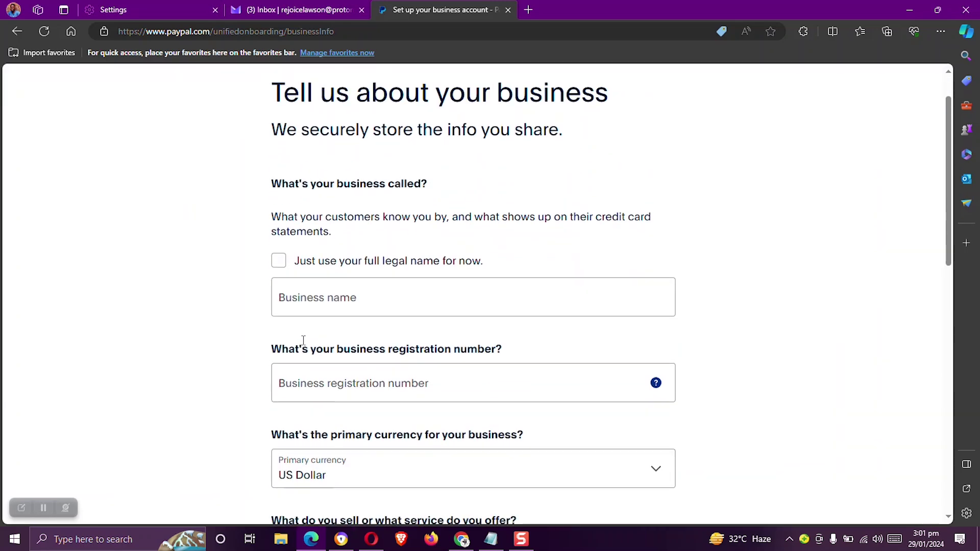
{"action": "left_click", "coordinate": [279, 244]}
{"action": "scroll", "coordinate": [712, 228], "scroll_direction": "down", "scroll_amount": 3}
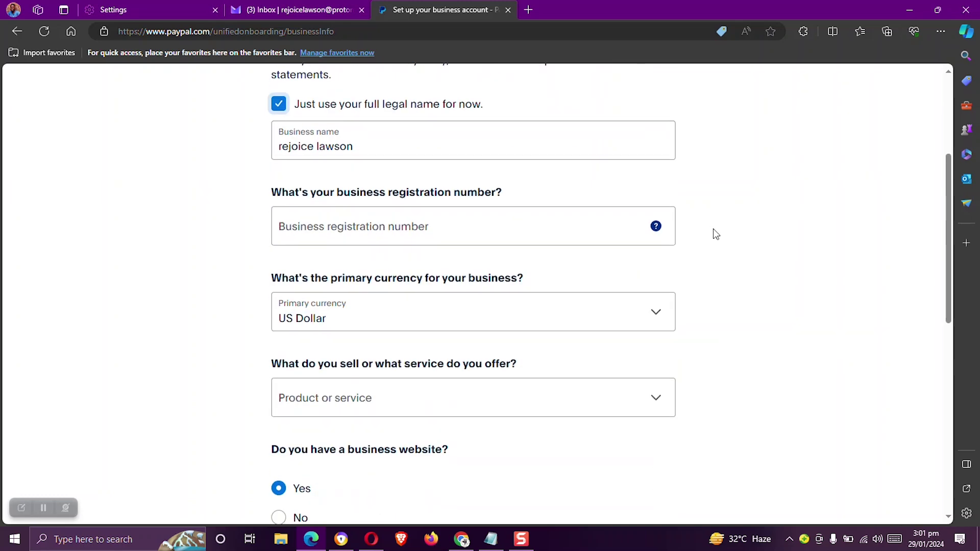
{"action": "left_click", "coordinate": [361, 238]}
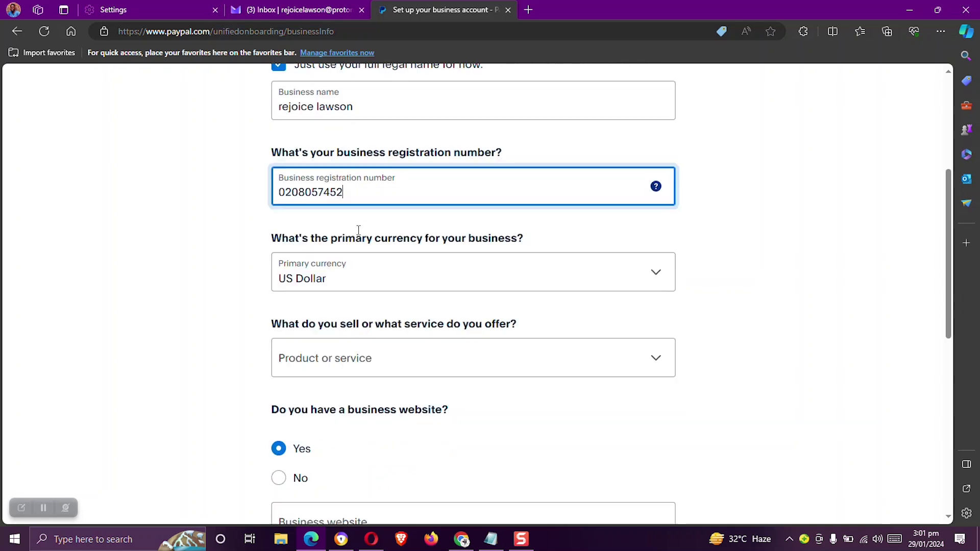
{"action": "scroll", "coordinate": [406, 252], "scroll_direction": "down", "scroll_amount": 1}
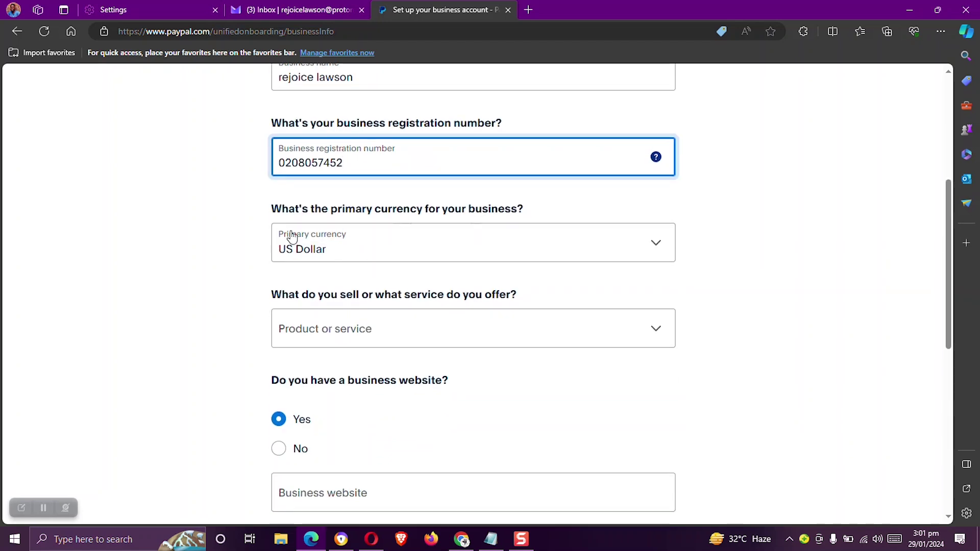
{"action": "scroll", "coordinate": [351, 254], "scroll_direction": "down", "scroll_amount": 2}
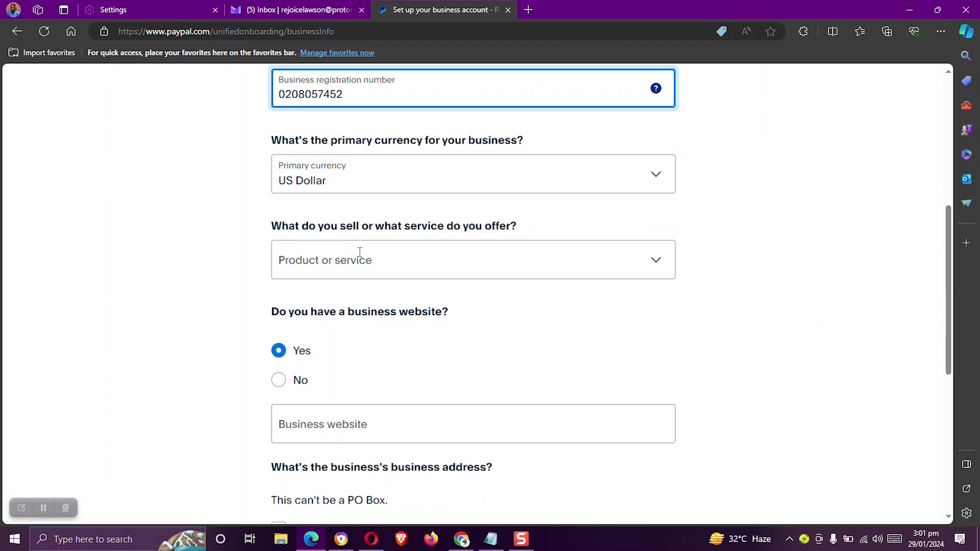
{"action": "left_click", "coordinate": [668, 261]}
Select Book Stores as the business's products and services category
{"action": "left_click", "coordinate": [657, 266]}
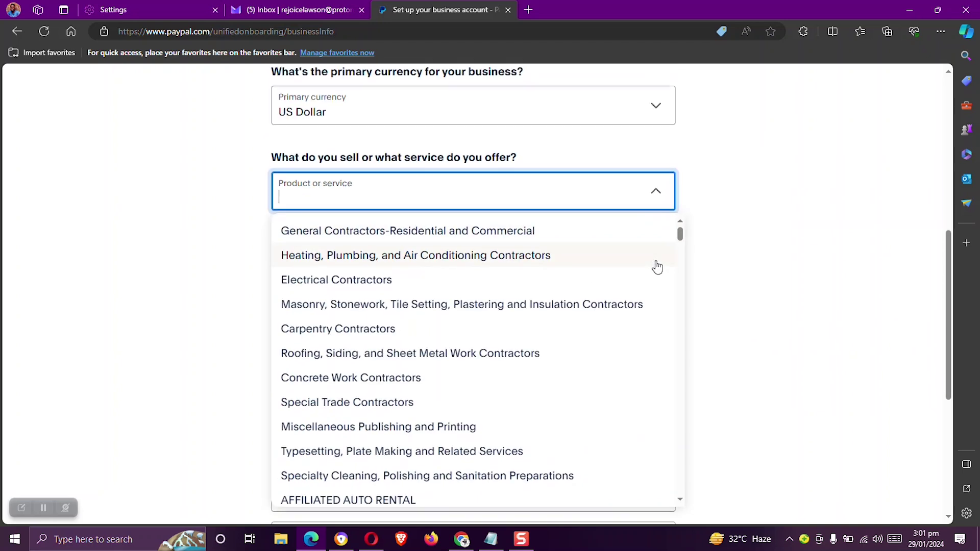
{"action": "scroll", "coordinate": [460, 271], "scroll_direction": "down", "scroll_amount": 2}
{"action": "scroll", "coordinate": [459, 296], "scroll_direction": "down", "scroll_amount": 7}
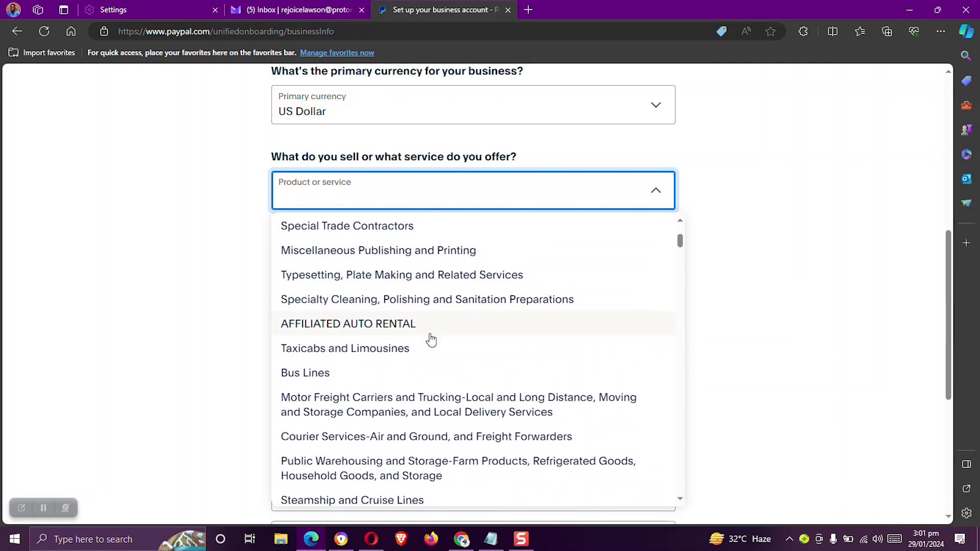
{"action": "scroll", "coordinate": [407, 370], "scroll_direction": "down", "scroll_amount": 5}
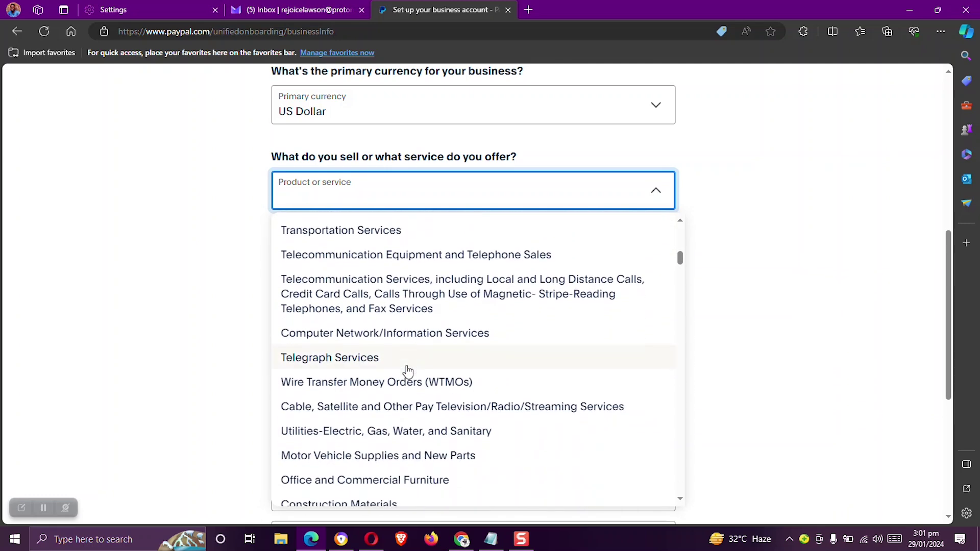
{"action": "scroll", "coordinate": [407, 370], "scroll_direction": "down", "scroll_amount": 4}
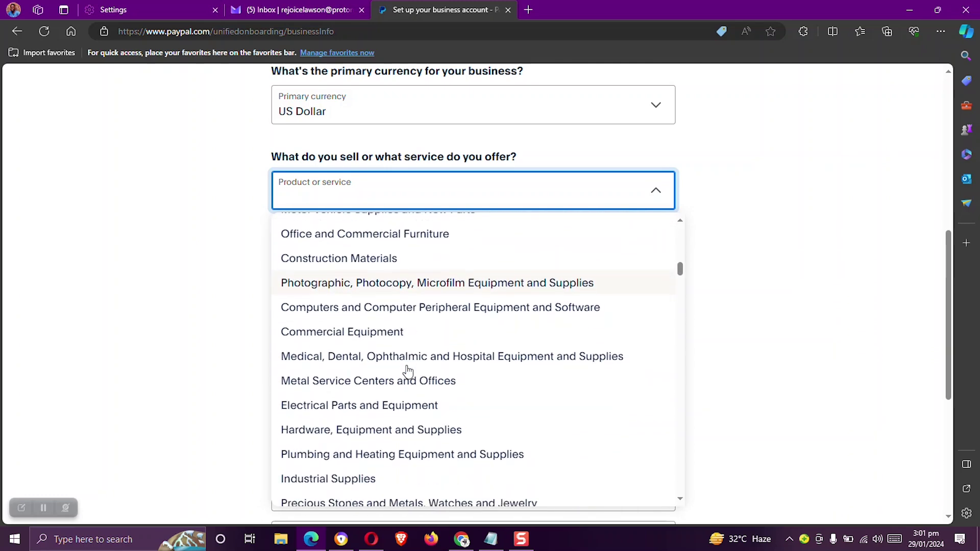
{"action": "scroll", "coordinate": [413, 371], "scroll_direction": "down", "scroll_amount": 6}
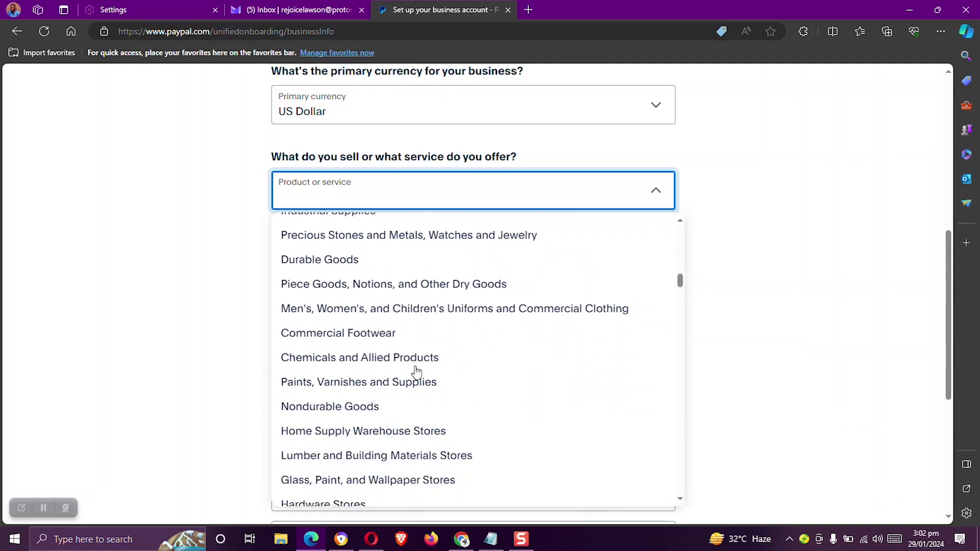
{"action": "scroll", "coordinate": [416, 371], "scroll_direction": "down", "scroll_amount": 8}
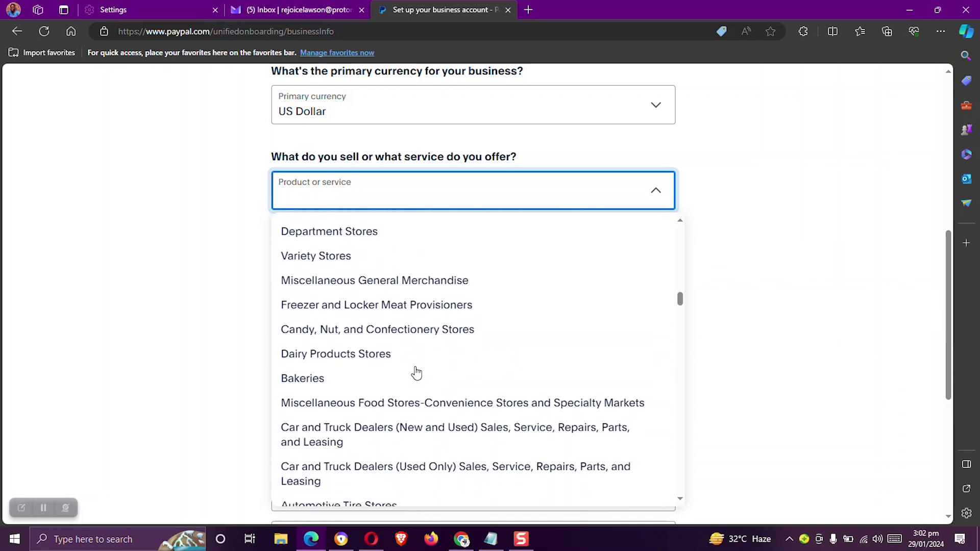
{"action": "scroll", "coordinate": [416, 372], "scroll_direction": "down", "scroll_amount": 8}
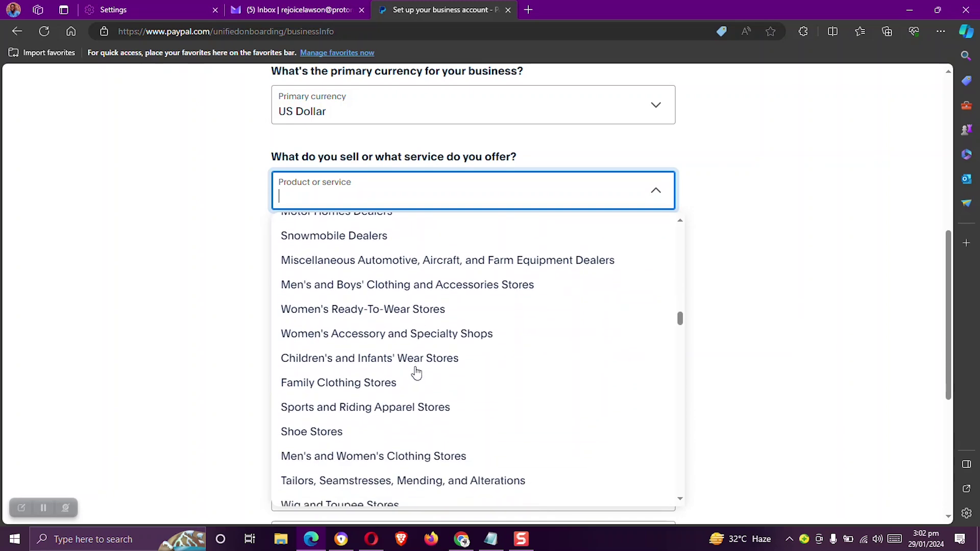
{"action": "scroll", "coordinate": [417, 373], "scroll_direction": "down", "scroll_amount": 6}
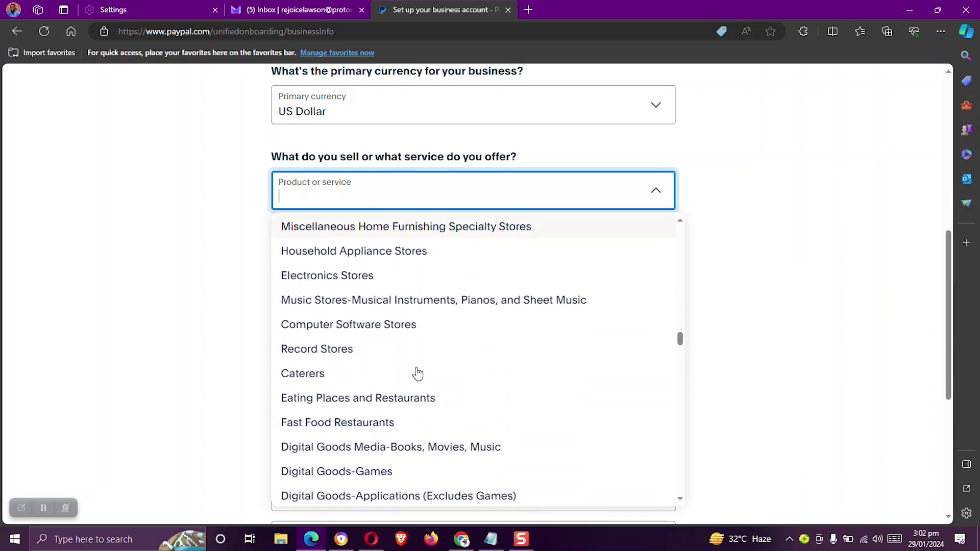
{"action": "scroll", "coordinate": [418, 374], "scroll_direction": "down", "scroll_amount": 7}
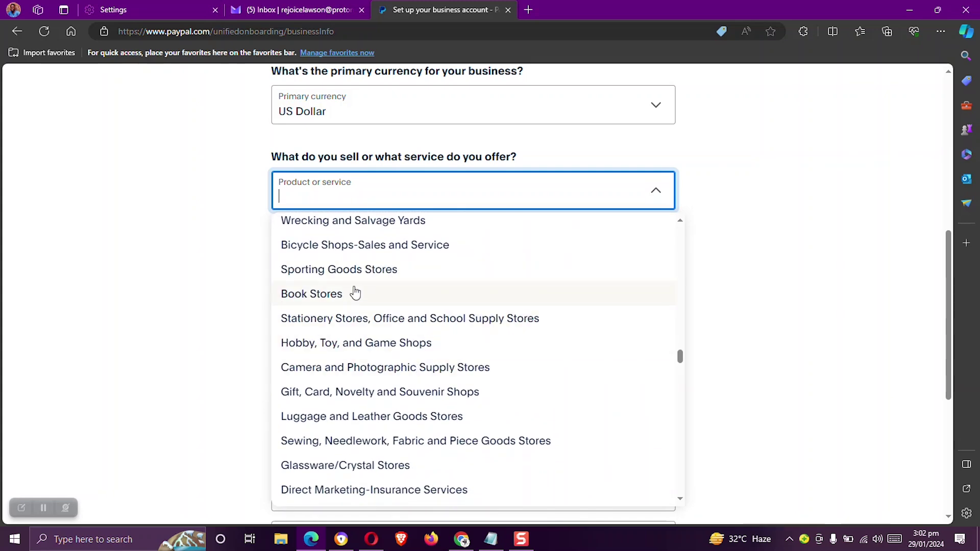
{"action": "left_click", "coordinate": [346, 294]}
Indicate no website, reuse the residential address as business address, and submit
{"action": "scroll", "coordinate": [481, 304], "scroll_direction": "down", "scroll_amount": 1}
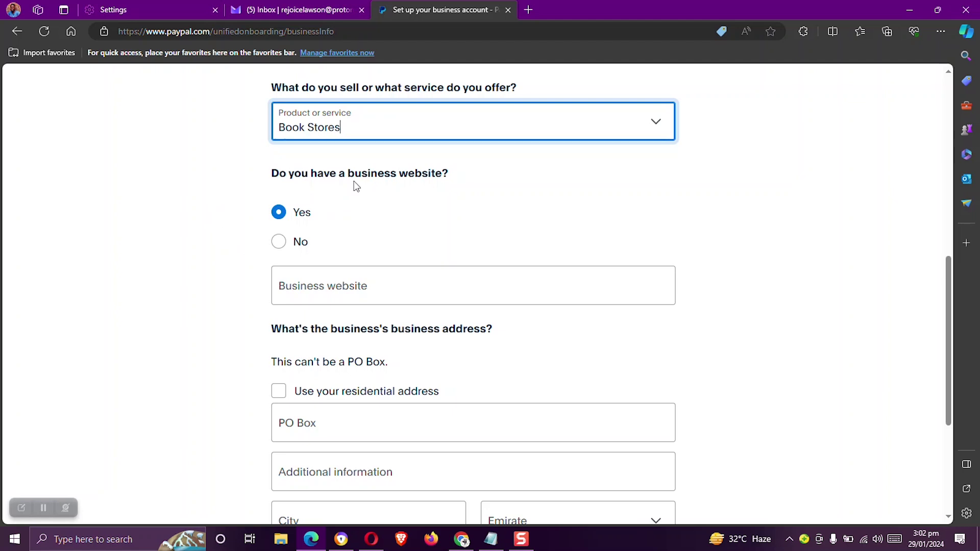
{"action": "scroll", "coordinate": [278, 113], "scroll_direction": "down", "scroll_amount": 3}
{"action": "left_click", "coordinate": [278, 104]}
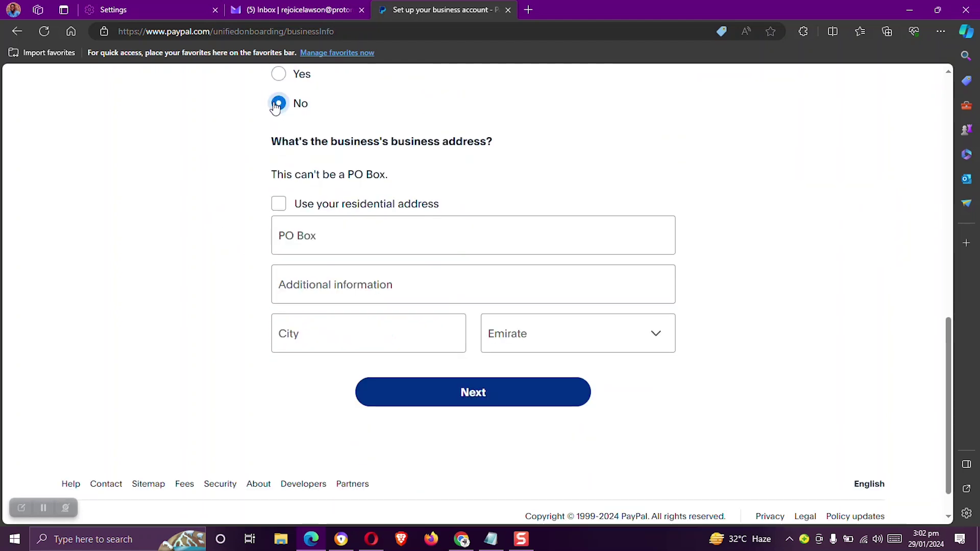
{"action": "scroll", "coordinate": [286, 110], "scroll_direction": "down", "scroll_amount": 1}
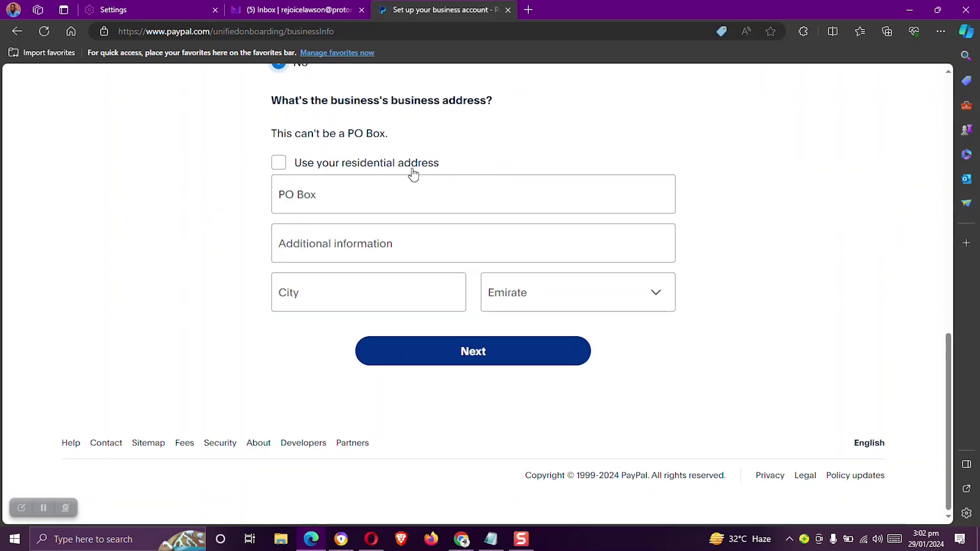
{"action": "scroll", "coordinate": [411, 171], "scroll_direction": "up", "scroll_amount": 1}
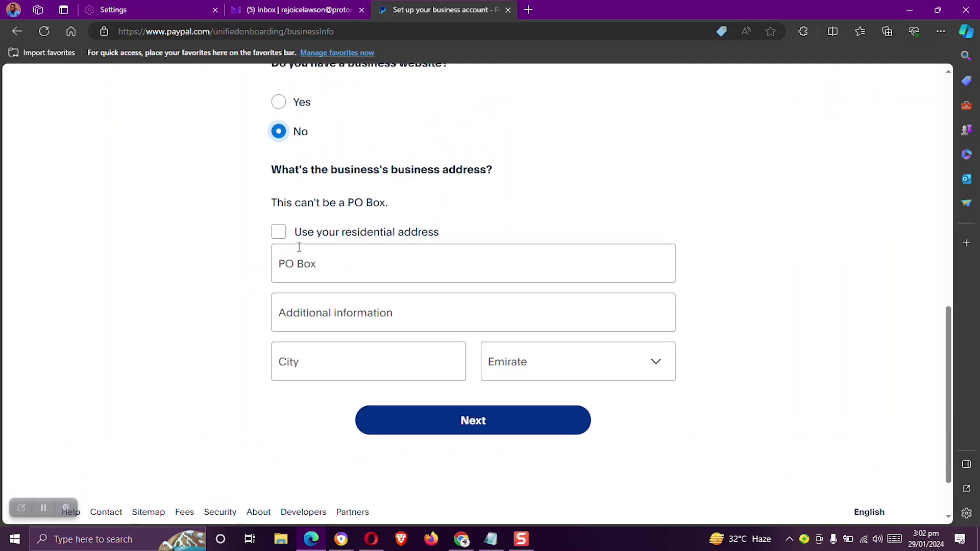
{"action": "left_click", "coordinate": [280, 235]}
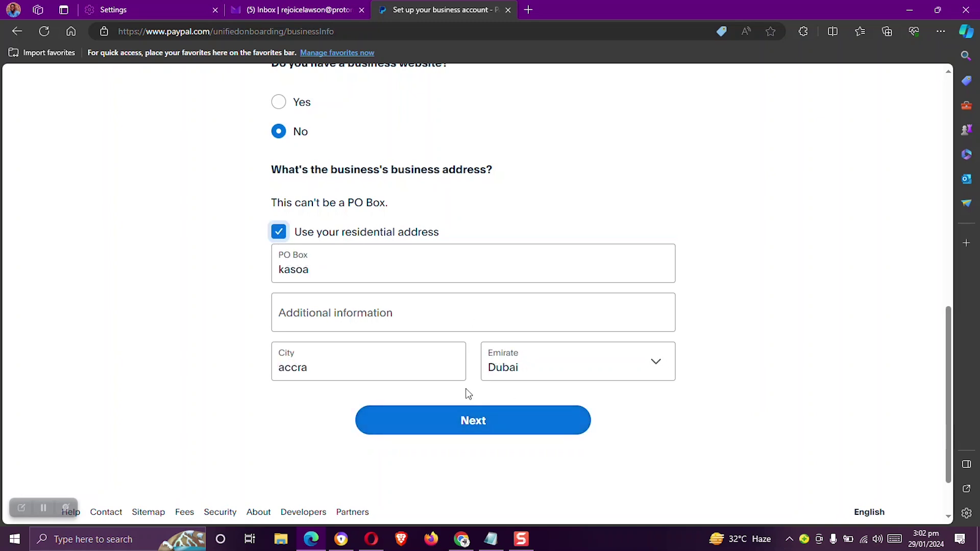
{"action": "left_click", "coordinate": [481, 423]}
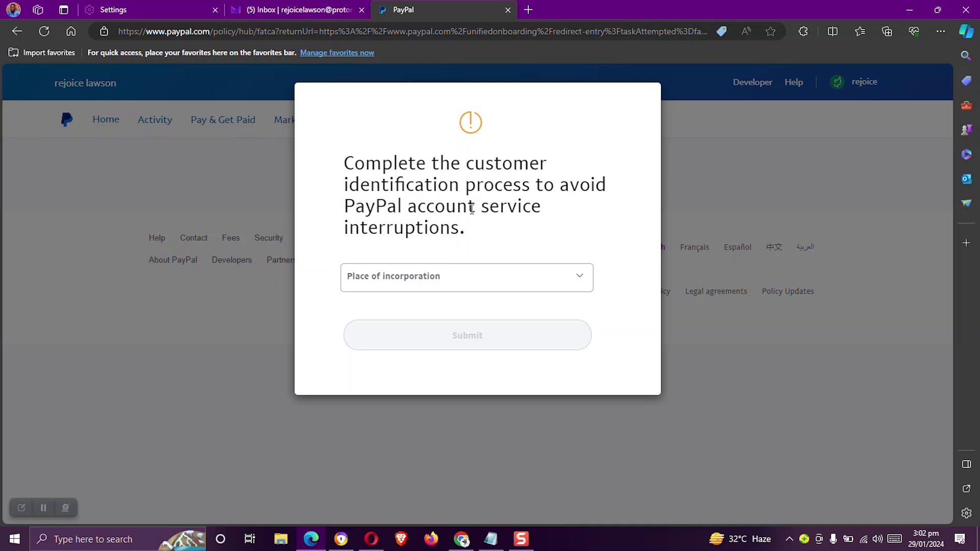
Choose Ghana from the Place of incorporation list and submit the form
{"action": "left_click", "coordinate": [555, 270]}
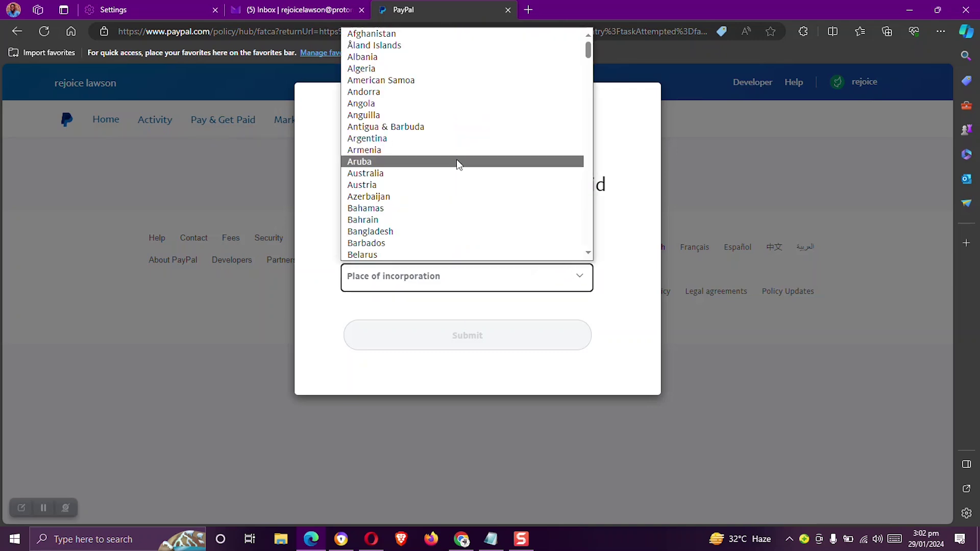
{"action": "scroll", "coordinate": [458, 168], "scroll_direction": "down", "scroll_amount": 6}
{"action": "scroll", "coordinate": [455, 167], "scroll_direction": "down", "scroll_amount": 3}
{"action": "scroll", "coordinate": [455, 167], "scroll_direction": "up", "scroll_amount": 5}
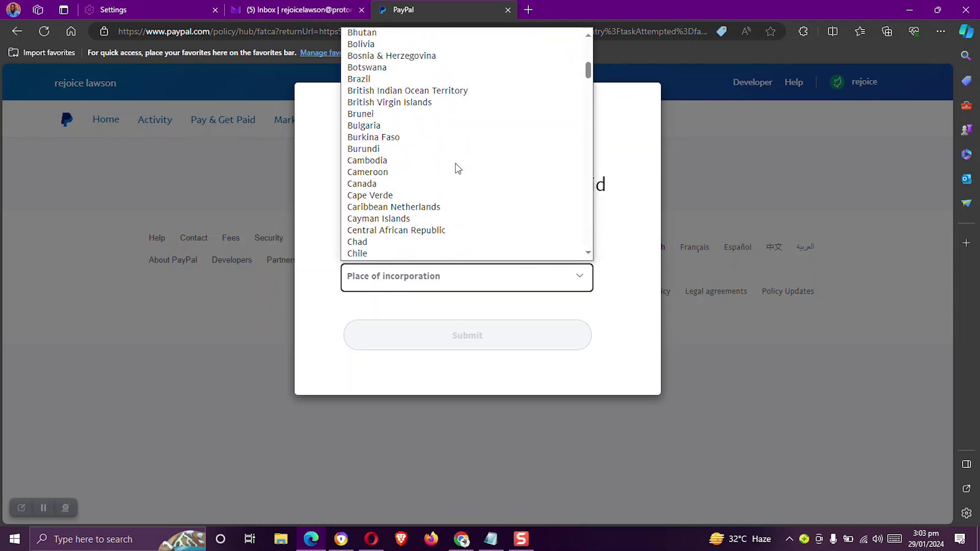
{"action": "left_click_drag", "start_coordinate": [588, 62], "coordinate": [587, 109]}
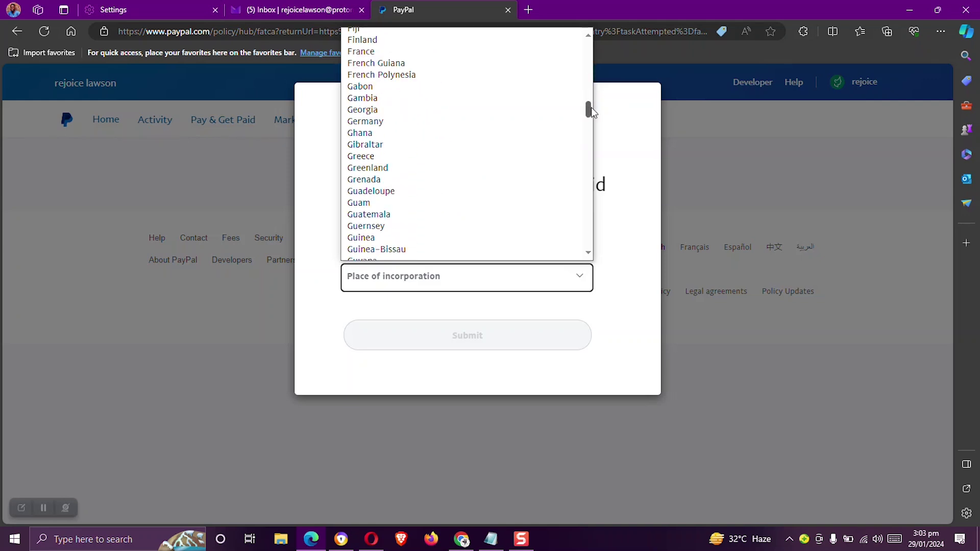
{"action": "left_click", "coordinate": [375, 133]}
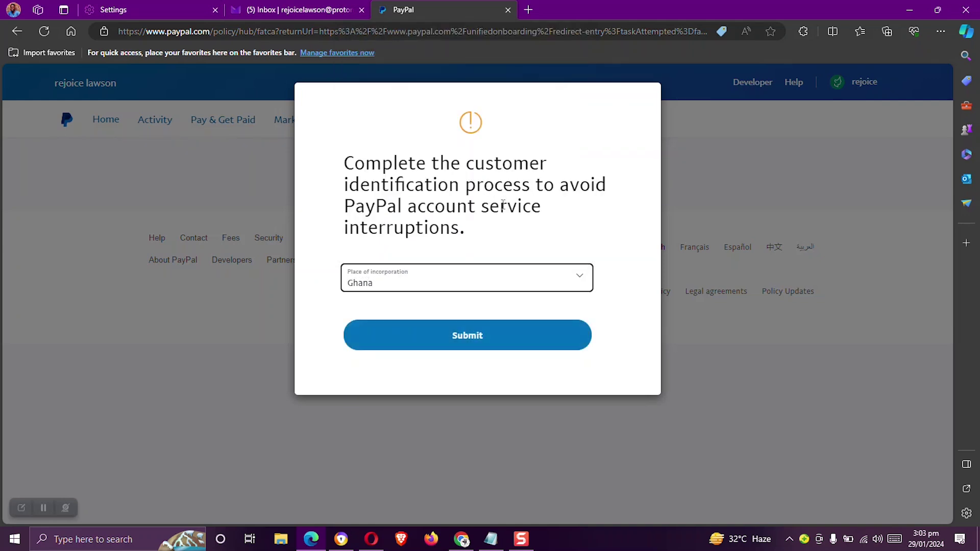
{"action": "left_click", "coordinate": [498, 336]}
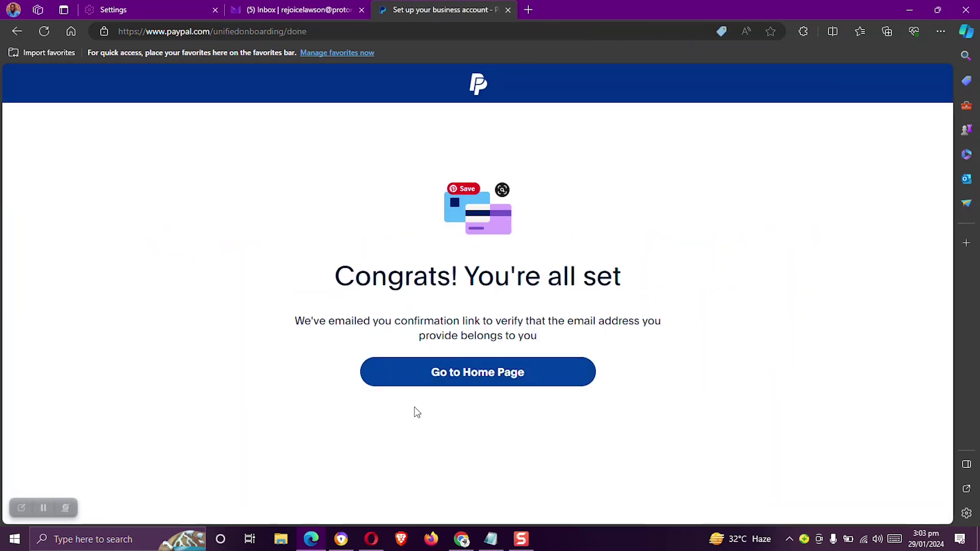
Go to the Home dashboard and scroll to the notification requesting more account information
{"action": "left_click", "coordinate": [464, 380]}
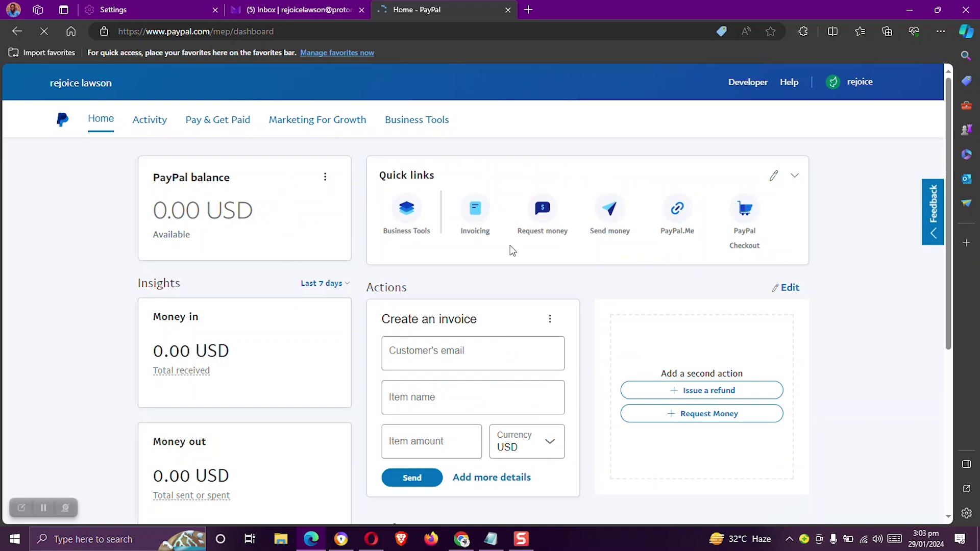
{"action": "scroll", "coordinate": [591, 245], "scroll_direction": "down", "scroll_amount": 3}
{"action": "scroll", "coordinate": [487, 371], "scroll_direction": "down", "scroll_amount": 4}
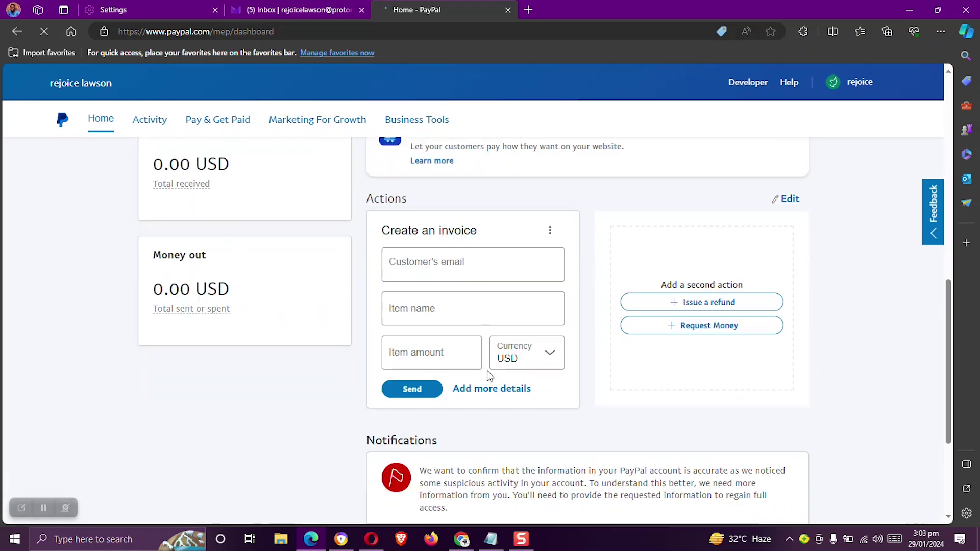
{"action": "left_click_drag", "start_coordinate": [425, 260], "coordinate": [352, 253]}
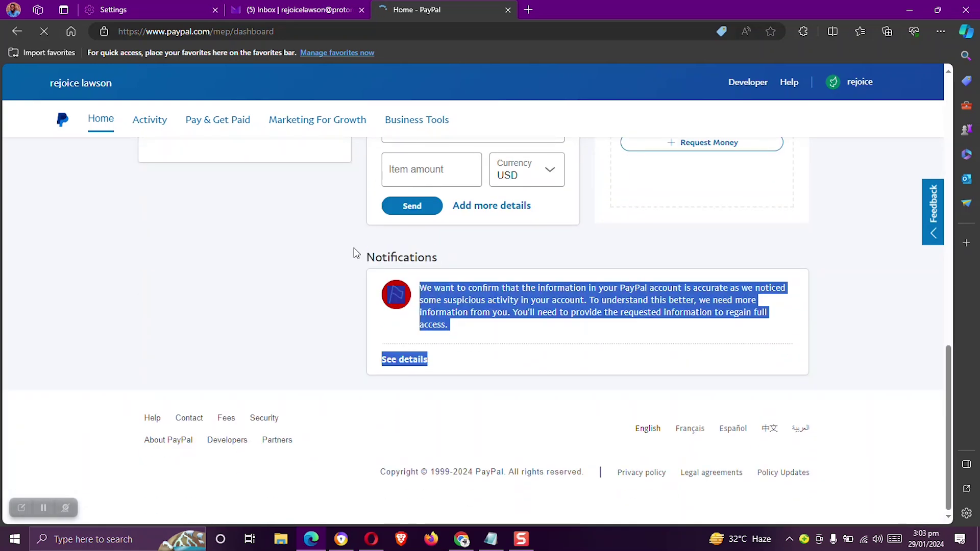
{"action": "left_click", "coordinate": [538, 248]}
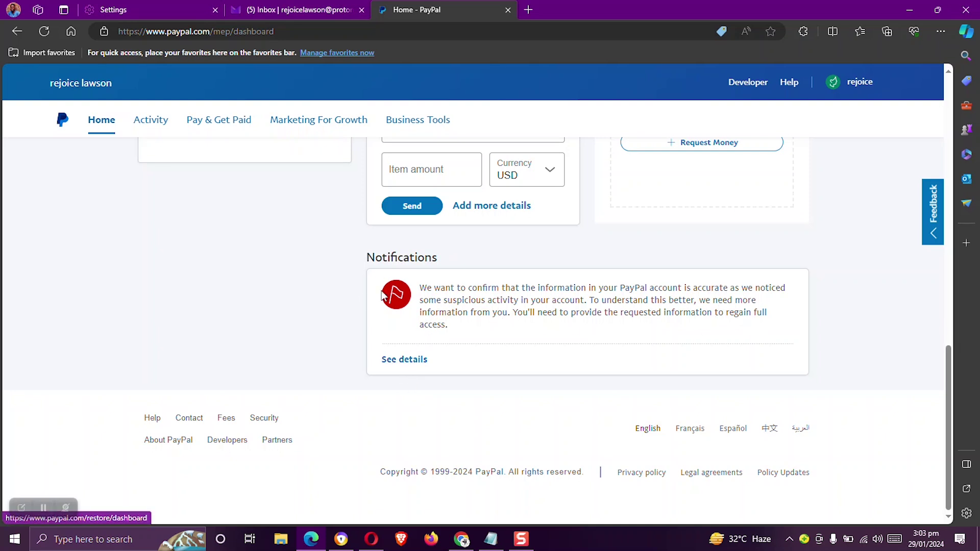
Open the account warning details and start resolving the photo ID requirement
{"action": "left_click", "coordinate": [667, 325]}
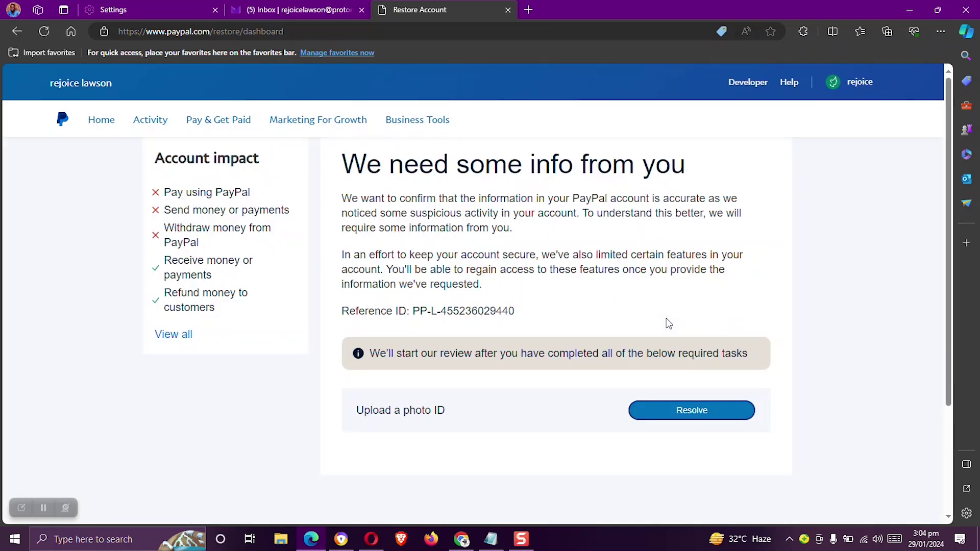
{"action": "scroll", "coordinate": [518, 169], "scroll_direction": "down", "scroll_amount": 1}
{"action": "scroll", "coordinate": [577, 367], "scroll_direction": "up", "scroll_amount": 1}
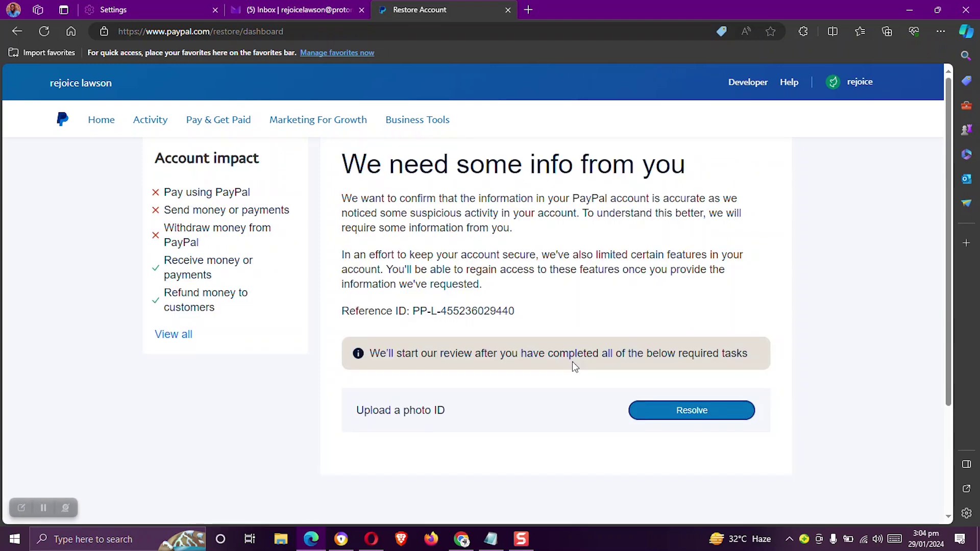
{"action": "scroll", "coordinate": [525, 370], "scroll_direction": "down", "scroll_amount": 2}
{"action": "scroll", "coordinate": [459, 347], "scroll_direction": "up", "scroll_amount": 2}
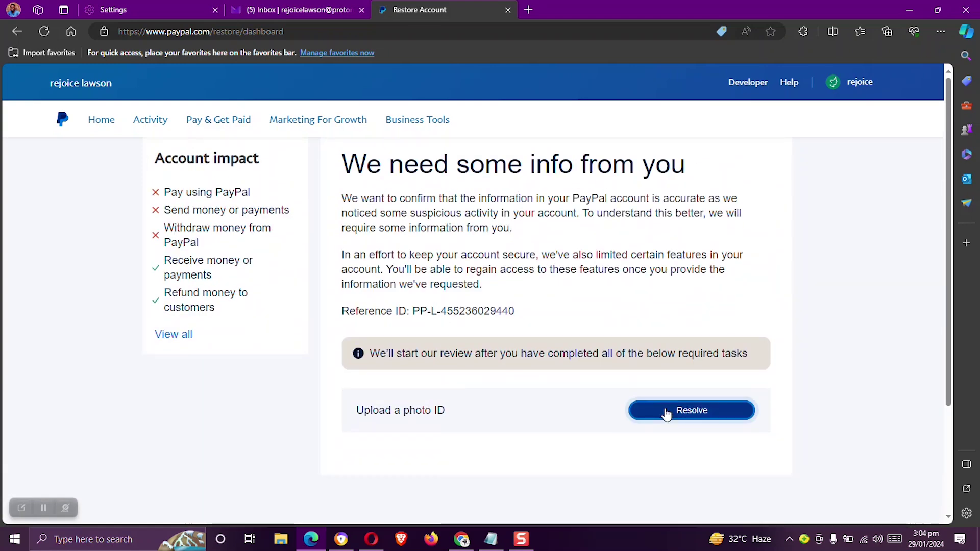
{"action": "left_click", "coordinate": [666, 412]}
{"action": "scroll", "coordinate": [671, 418], "scroll_direction": "down", "scroll_amount": 2}
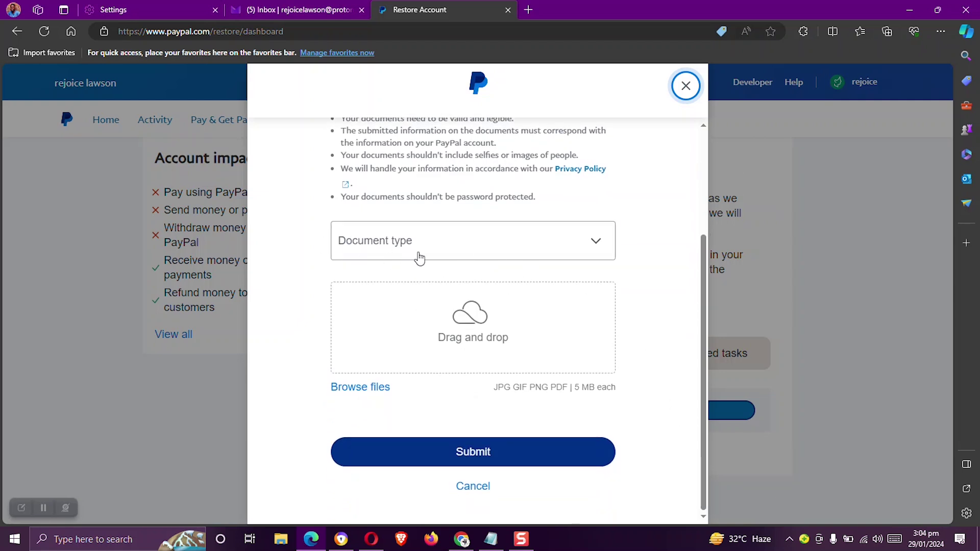
Select National identity card, attach id.jpeg from the Desktop, and submit it
{"action": "left_click", "coordinate": [416, 253]}
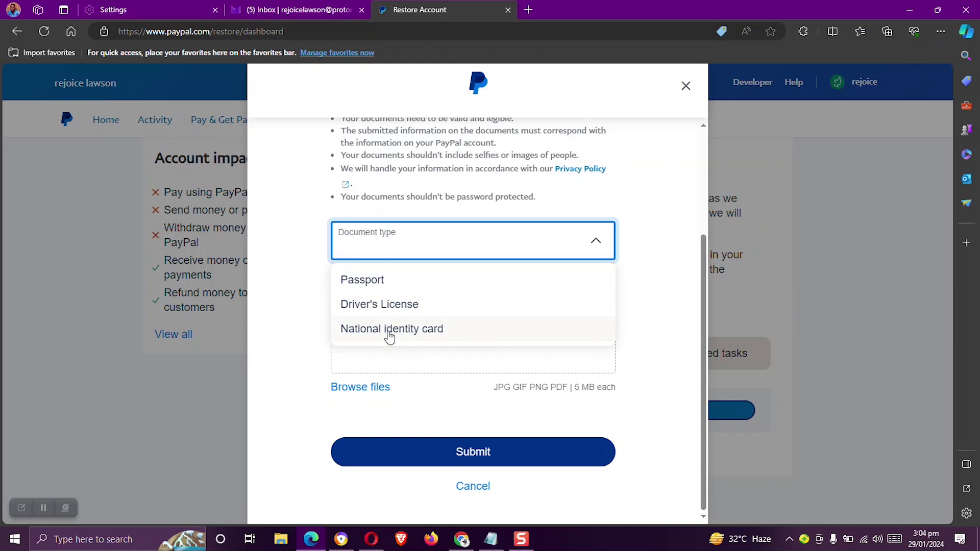
{"action": "left_click", "coordinate": [389, 329]}
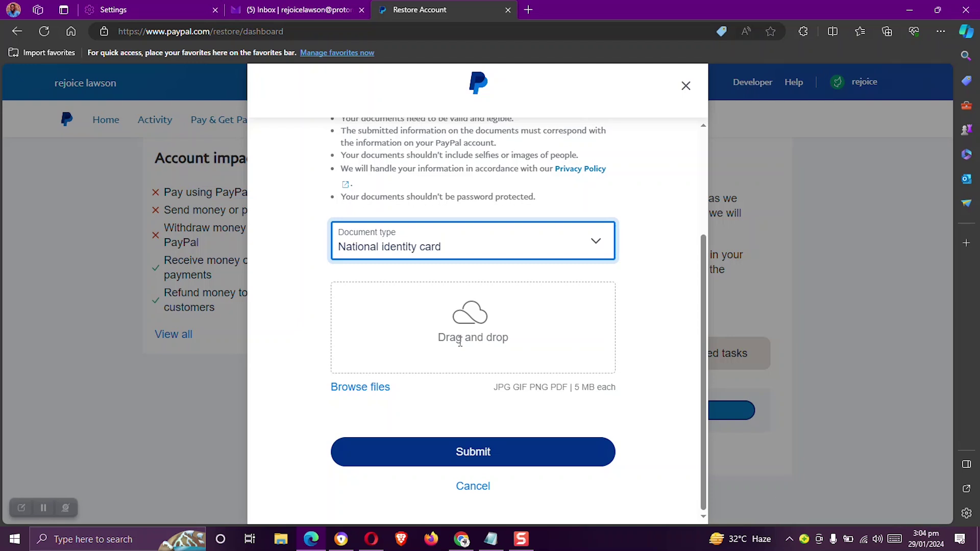
{"action": "left_click", "coordinate": [588, 248]}
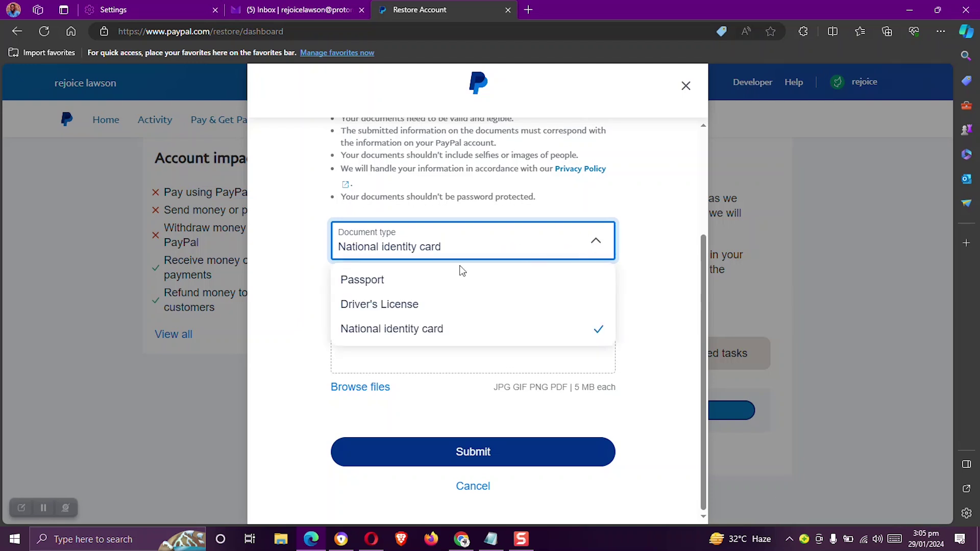
{"action": "left_click", "coordinate": [394, 332]}
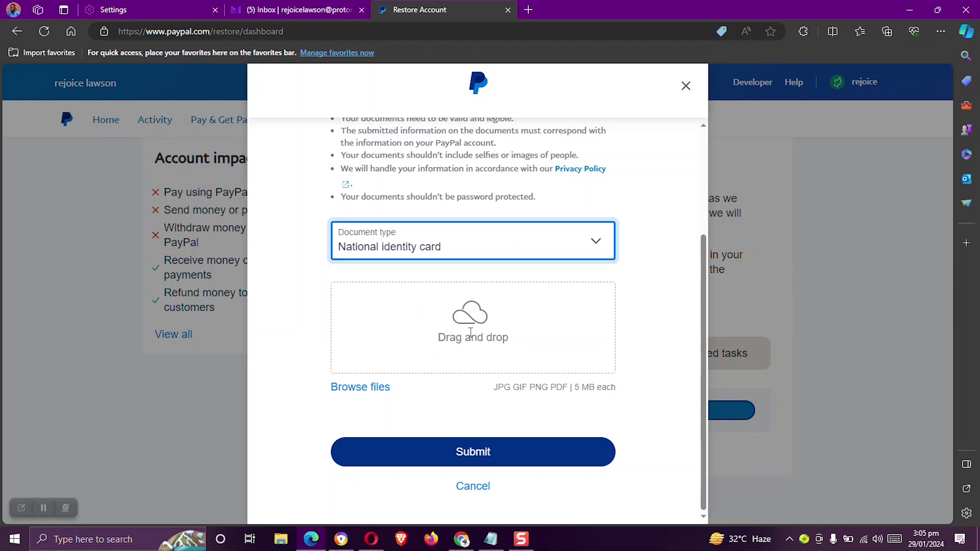
{"action": "left_click", "coordinate": [470, 333]}
{"action": "left_click", "coordinate": [378, 388]}
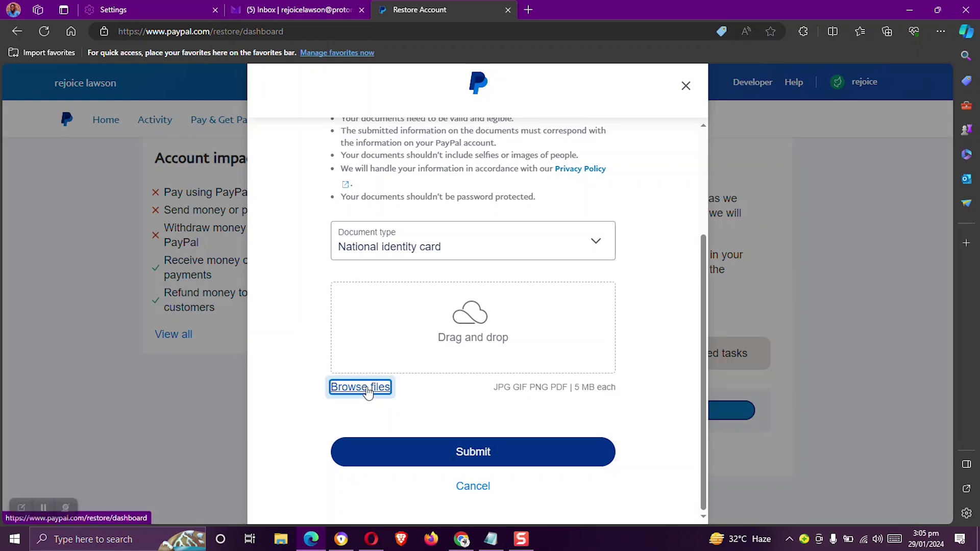
{"action": "left_click", "coordinate": [50, 91]}
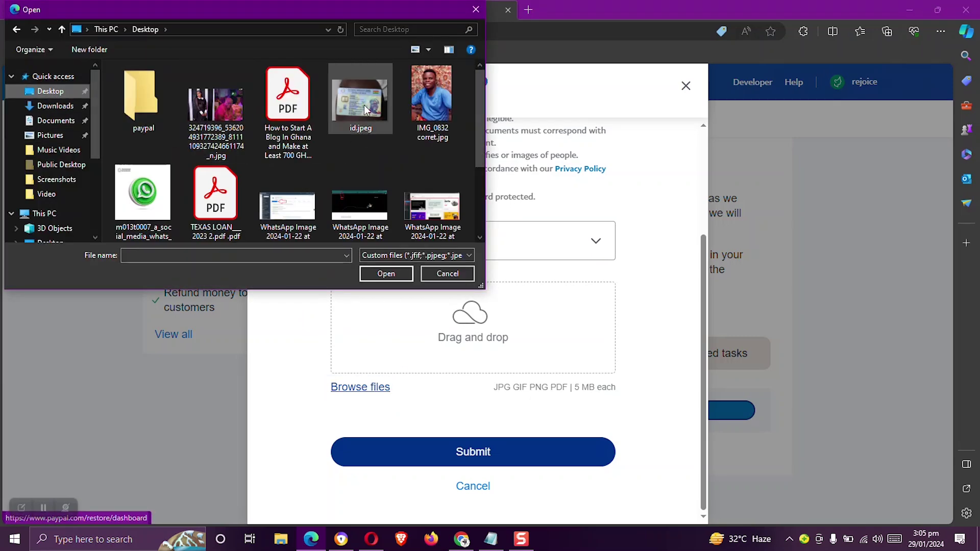
{"action": "double_click", "coordinate": [354, 106]}
{"action": "scroll", "coordinate": [621, 309], "scroll_direction": "down", "scroll_amount": 1}
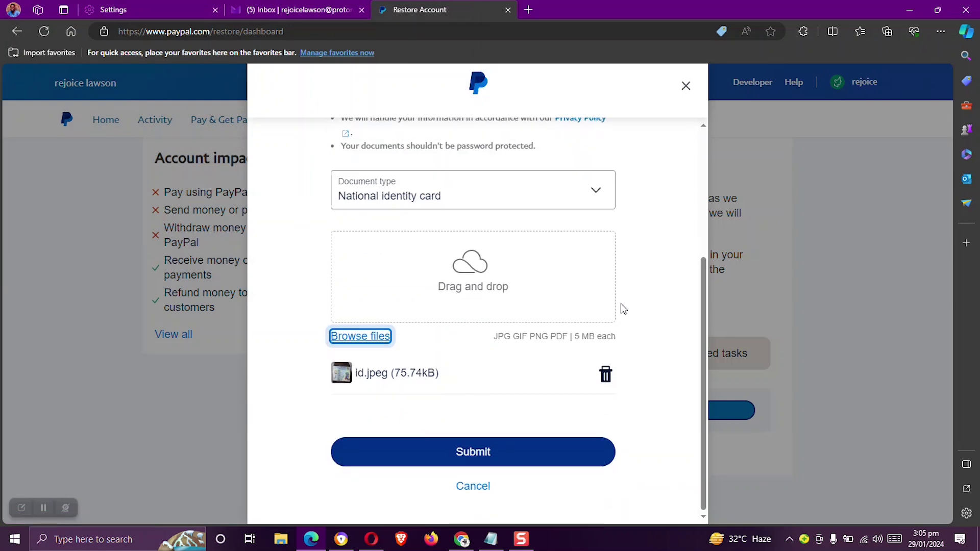
{"action": "left_click", "coordinate": [498, 459]}
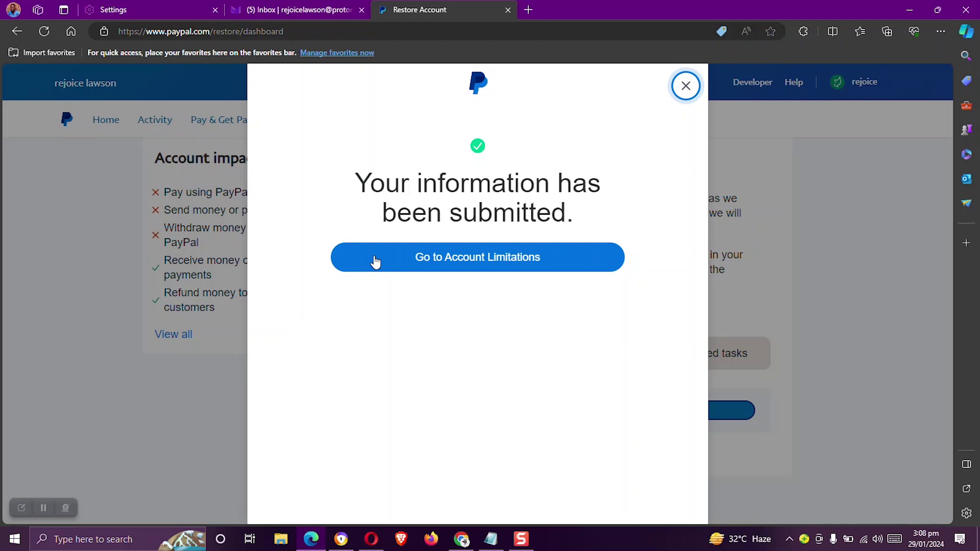
Review the Restore Account page showing the photo ID submitted and under review
{"action": "left_click", "coordinate": [425, 259]}
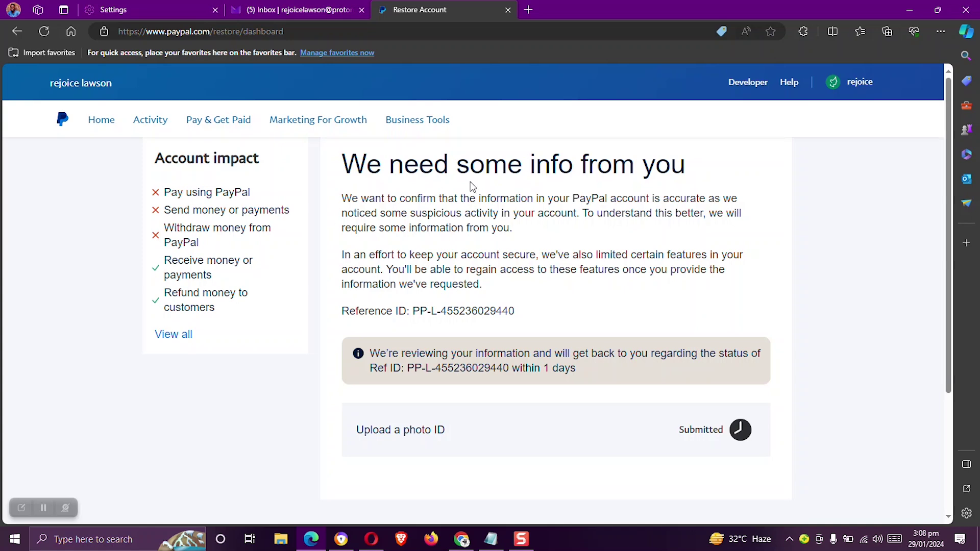
{"action": "scroll", "coordinate": [494, 212], "scroll_direction": "down", "scroll_amount": 1}
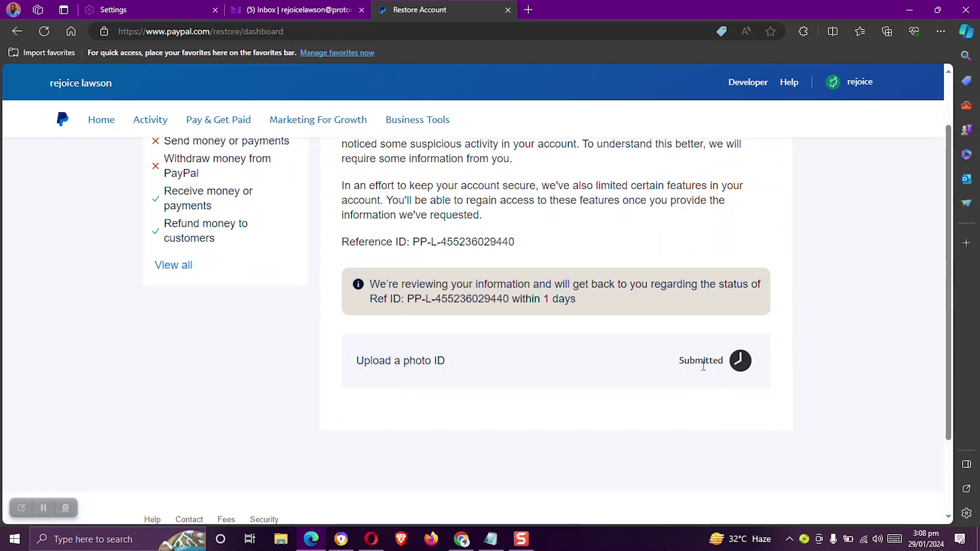
{"action": "scroll", "coordinate": [703, 365], "scroll_direction": "up", "scroll_amount": 1}
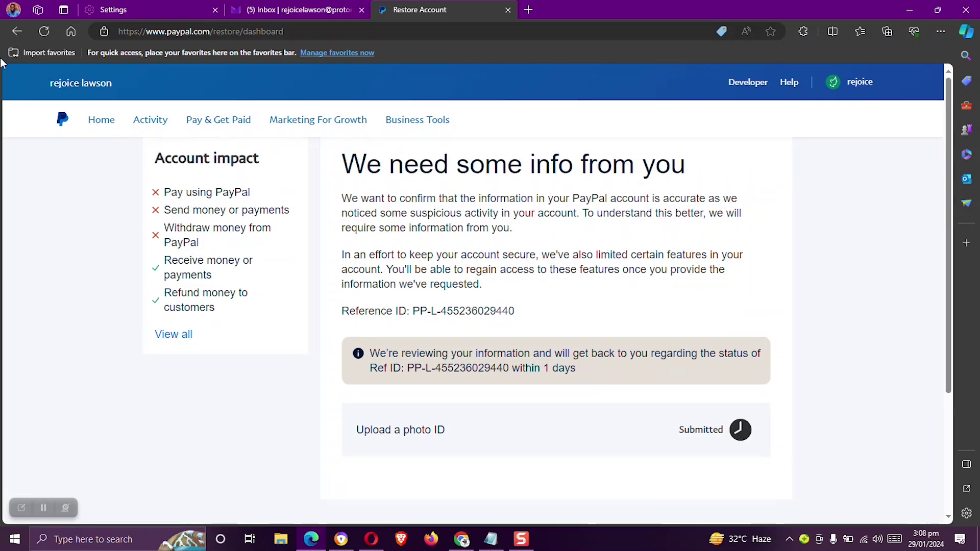
{"action": "scroll", "coordinate": [551, 181], "scroll_direction": "down", "scroll_amount": 3}
{"action": "scroll", "coordinate": [550, 180], "scroll_direction": "up", "scroll_amount": 3}
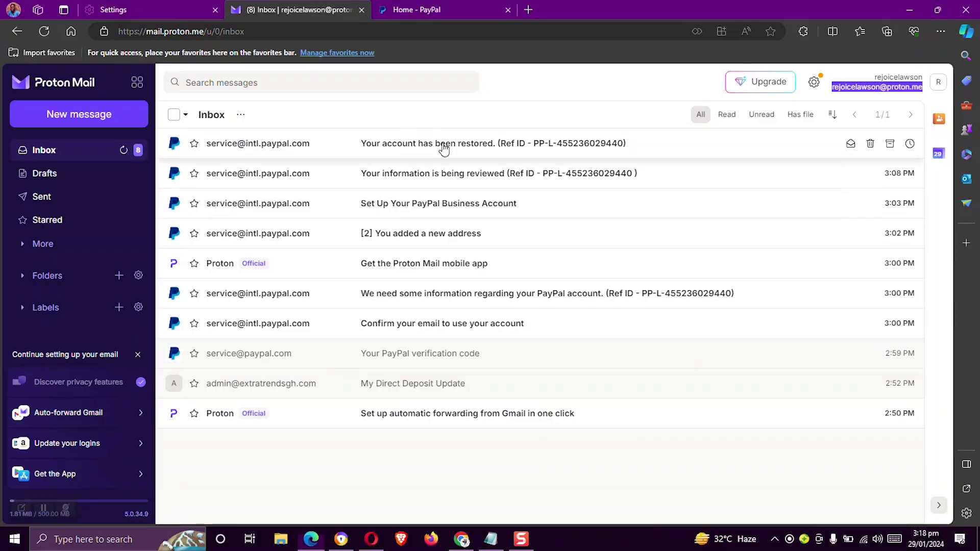
Read the 'Your account has been restored' email in Proton Mail, then return to PayPal
{"action": "left_click", "coordinate": [435, 147]}
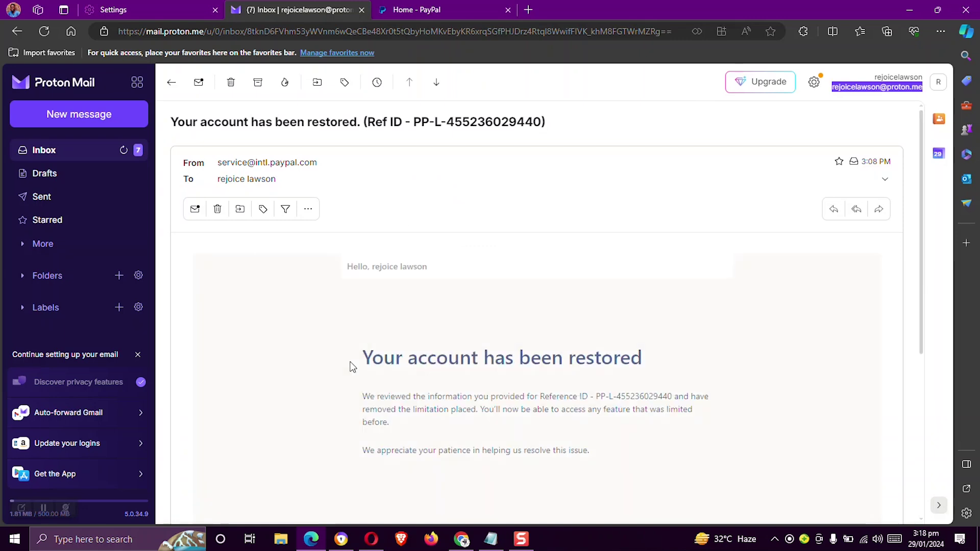
{"action": "scroll", "coordinate": [601, 325], "scroll_direction": "down", "scroll_amount": 1}
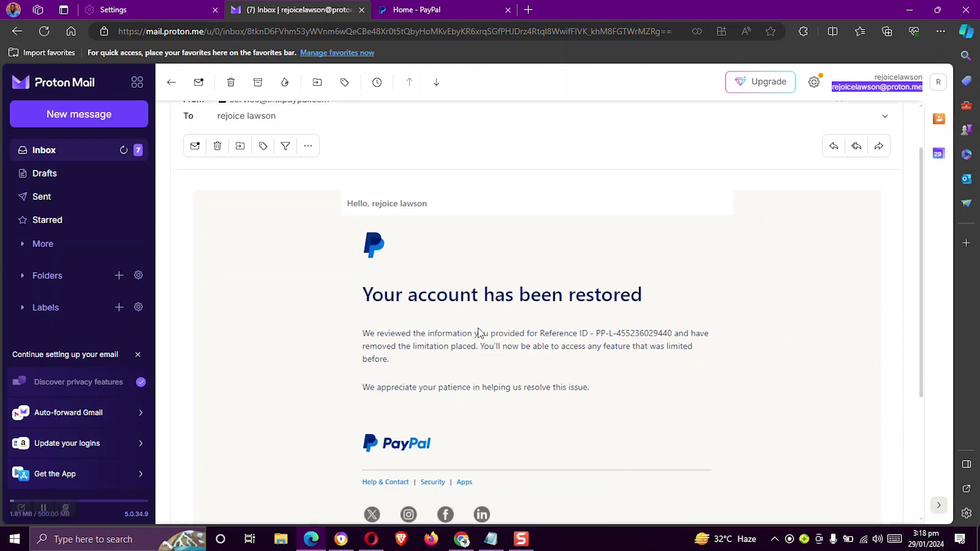
{"action": "scroll", "coordinate": [494, 308], "scroll_direction": "down", "scroll_amount": 1}
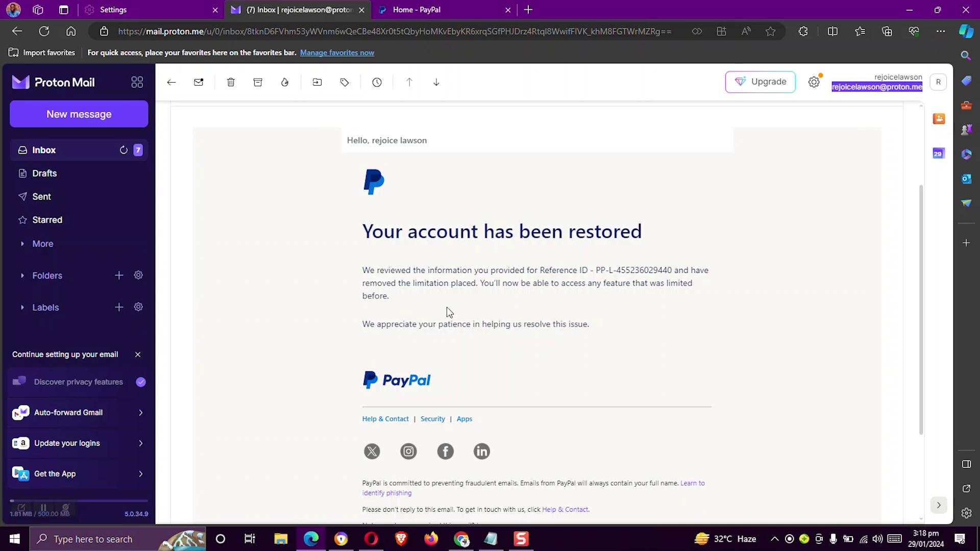
{"action": "scroll", "coordinate": [449, 312], "scroll_direction": "up", "scroll_amount": 3}
{"action": "left_click", "coordinate": [416, 10]}
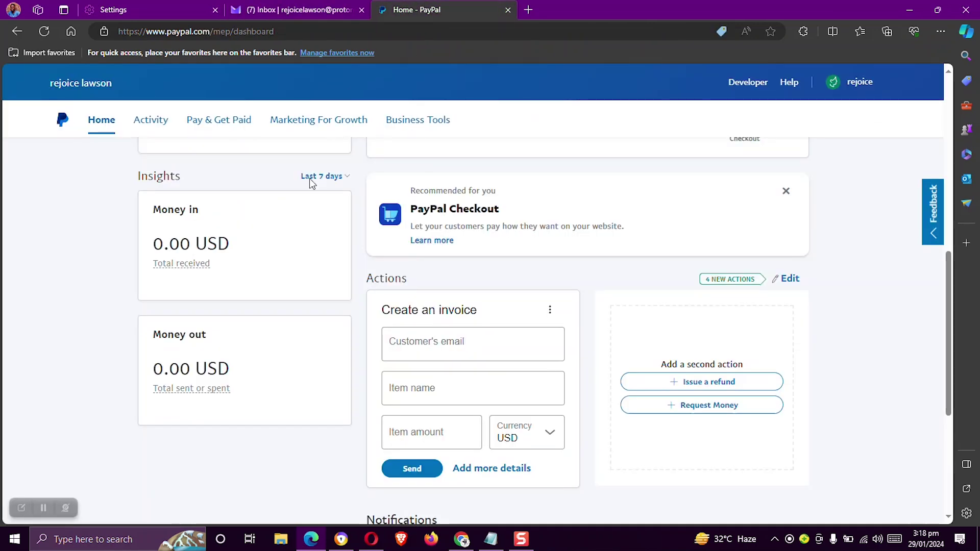
Reload the PayPal Home dashboard and confirm the suspicious-activity warning no longer appears
{"action": "left_click", "coordinate": [101, 122]}
{"action": "scroll", "coordinate": [253, 225], "scroll_direction": "up", "scroll_amount": 1}
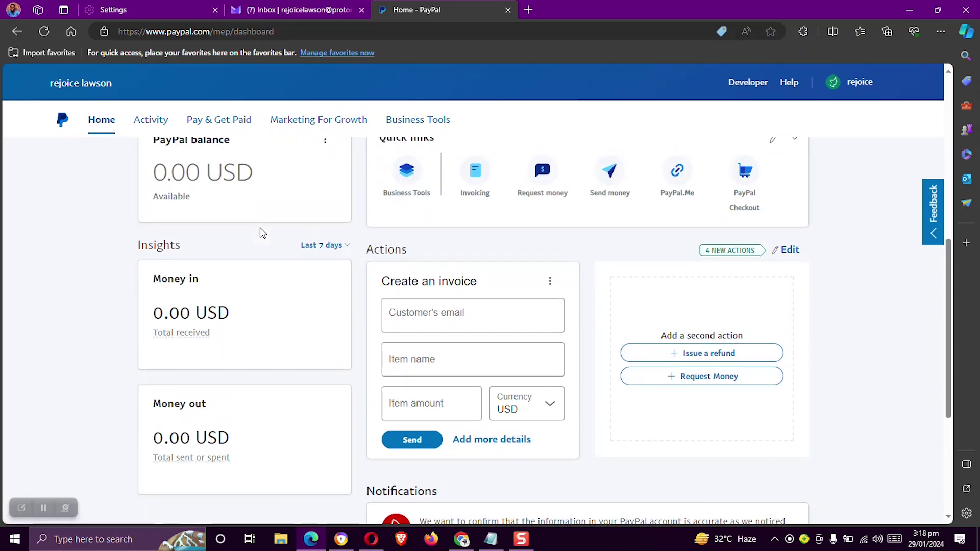
{"action": "scroll", "coordinate": [91, 153], "scroll_direction": "up", "scroll_amount": 5}
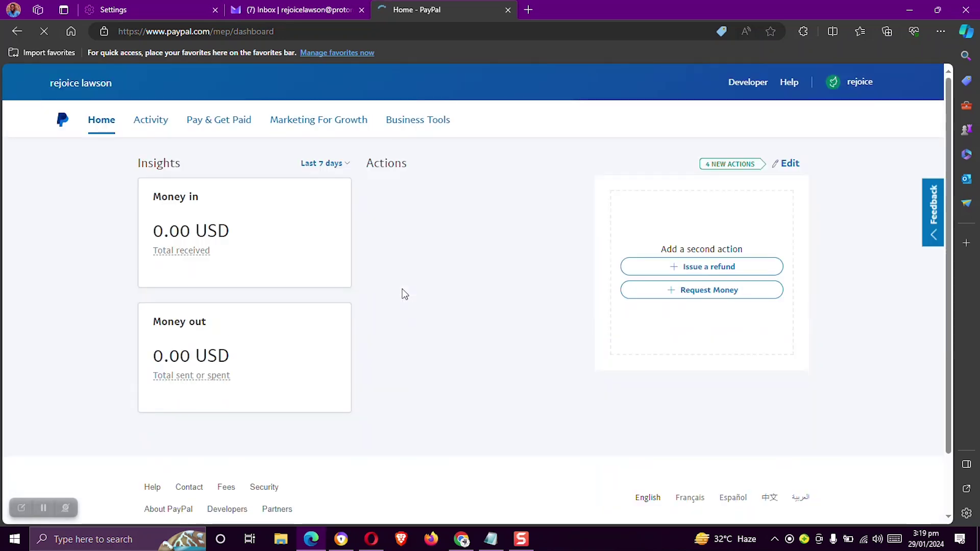
{"action": "scroll", "coordinate": [403, 301], "scroll_direction": "down", "scroll_amount": 2}
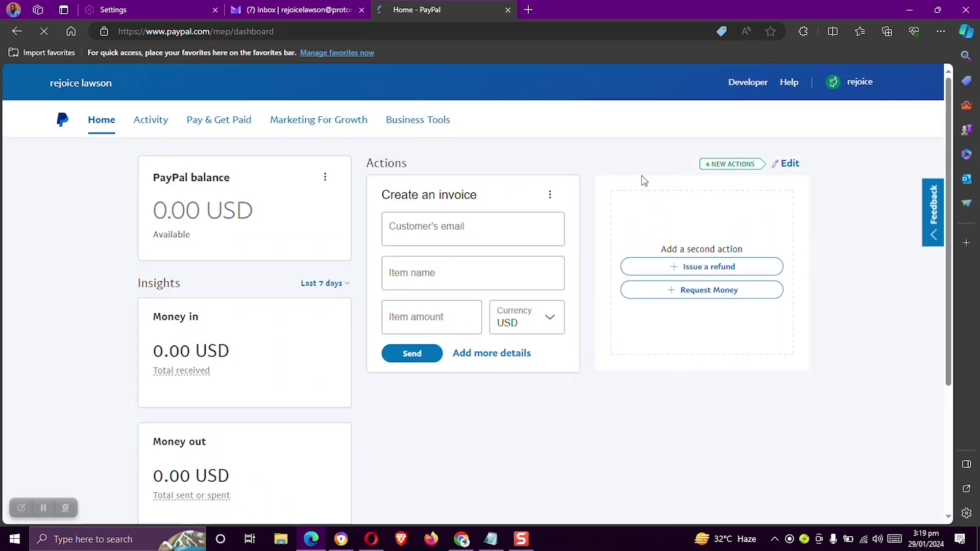
{"action": "scroll", "coordinate": [597, 306], "scroll_direction": "down", "scroll_amount": 2}
{"action": "scroll", "coordinate": [587, 303], "scroll_direction": "down", "scroll_amount": 4}
{"action": "scroll", "coordinate": [587, 306], "scroll_direction": "down", "scroll_amount": 5}
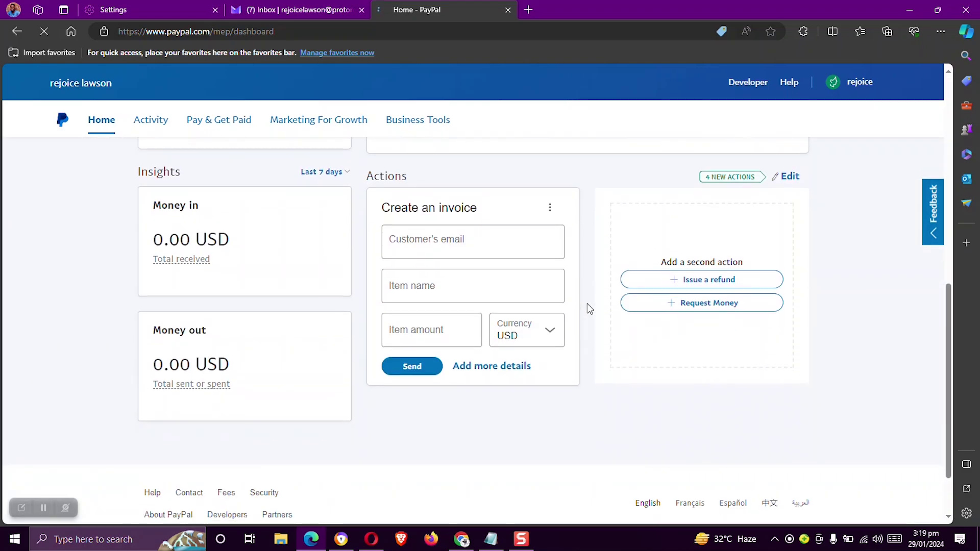